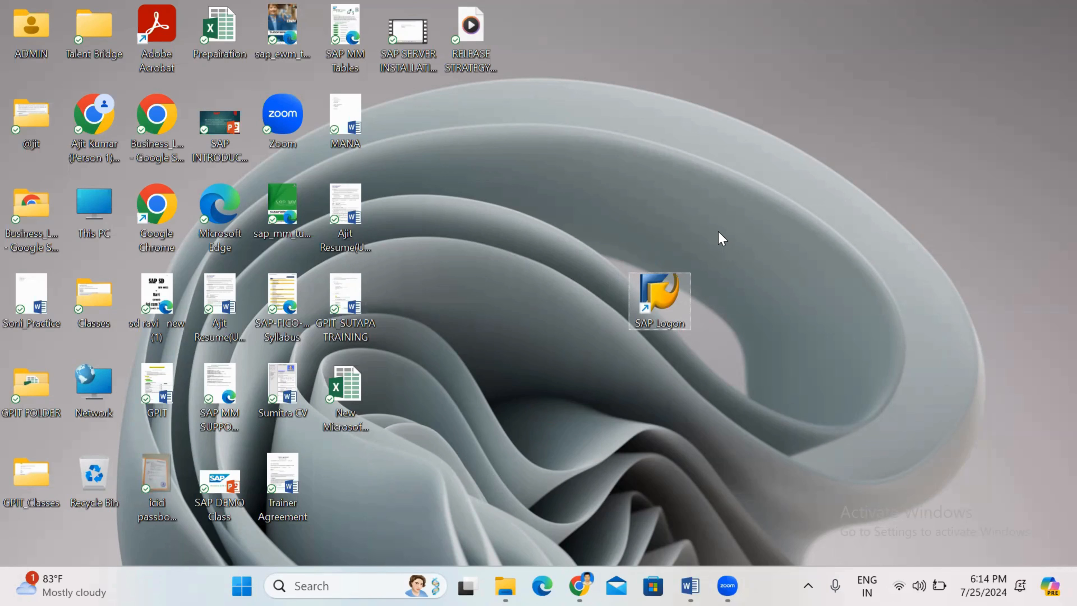
Open SAP Logon in a maximized window and bring up the logon screen of the ECC system.
double_click(664, 309)
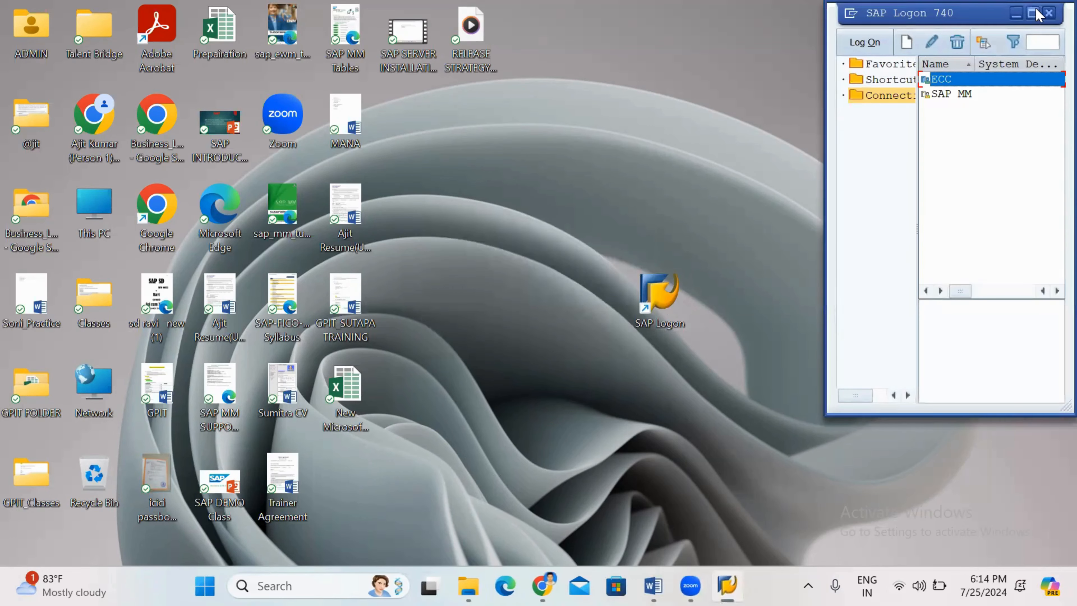
click(1033, 12)
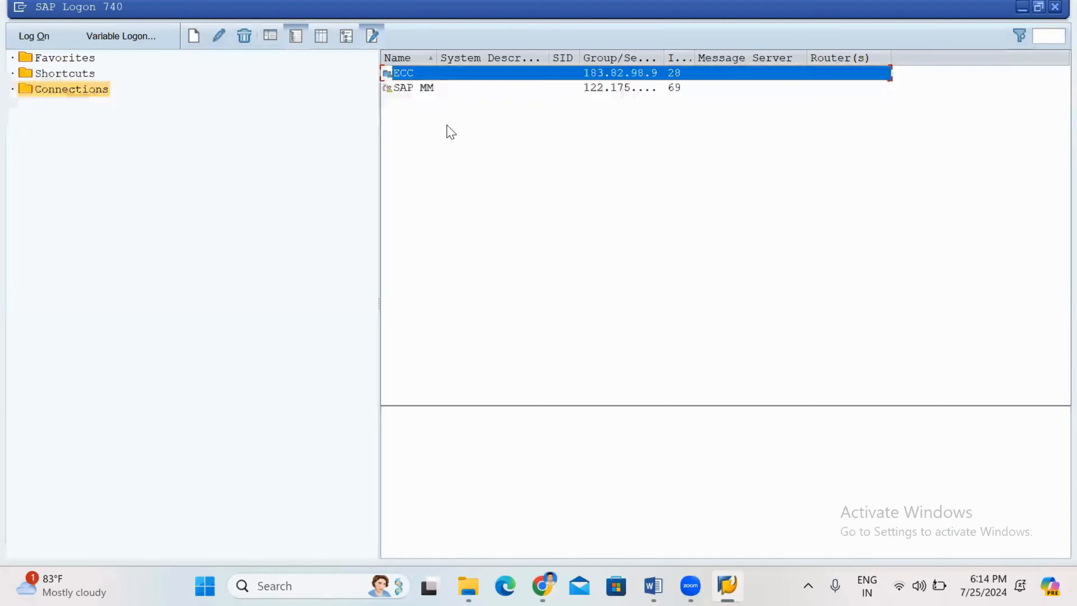
double_click(427, 74)
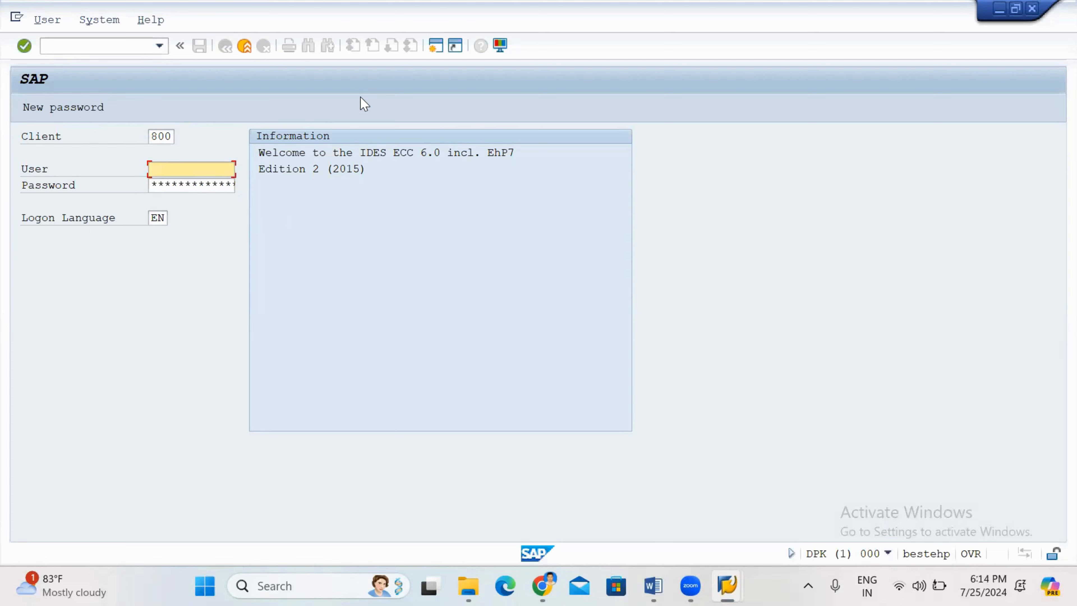
Switch to Gmail and review the SAP GUI download link and system connection details in the "FICO 2 USERS 3 MONTHS ACCESS" e-mail.
key(alt+Tab)
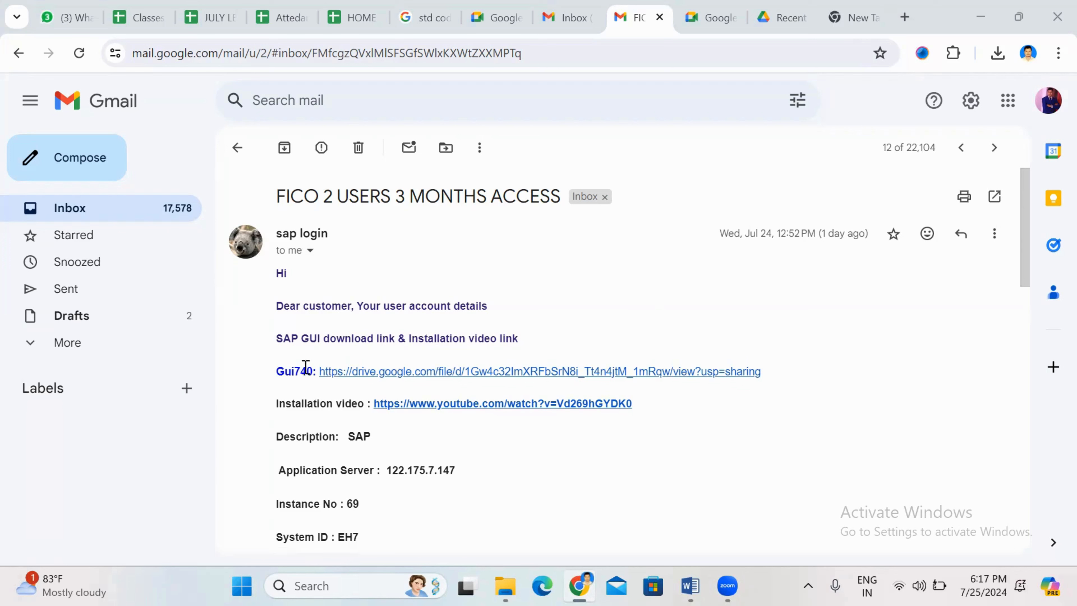
drag(320, 371, 772, 370)
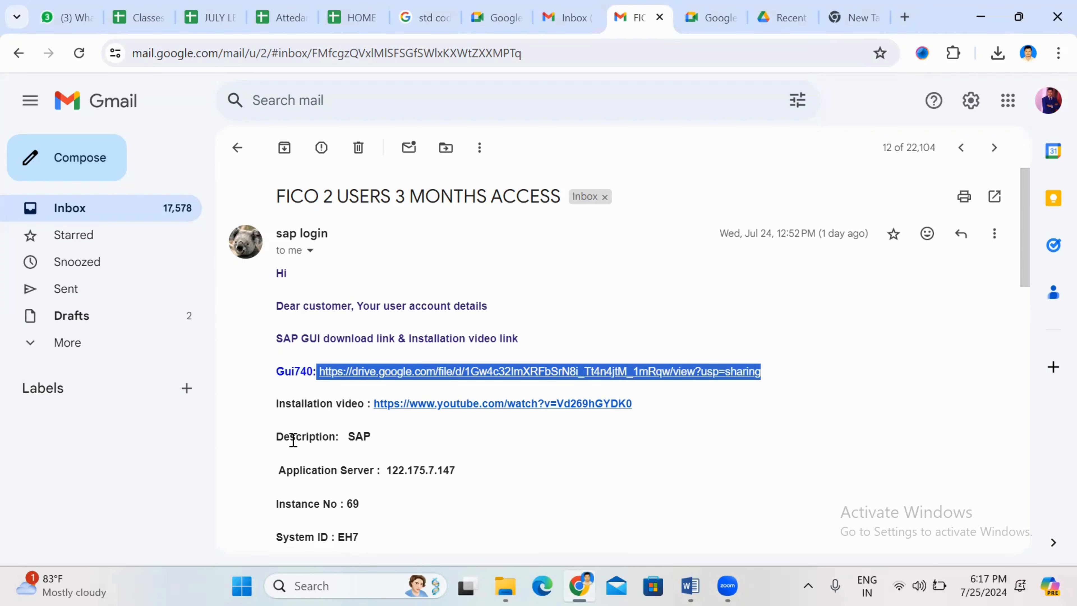
drag(278, 440, 383, 444)
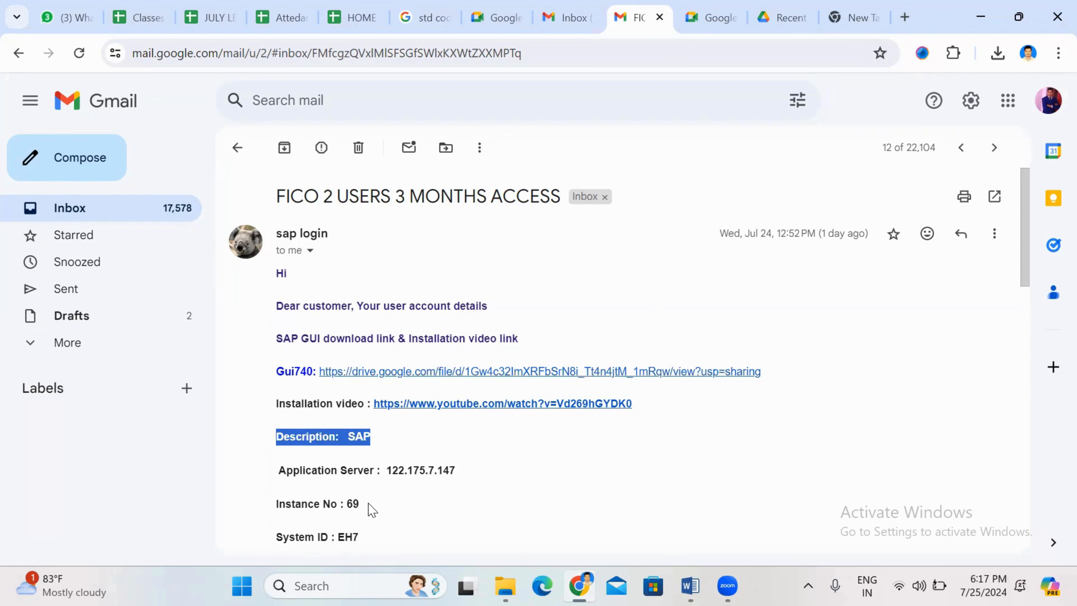
scroll(368, 508, down, 1)
scroll(368, 510, up, 1)
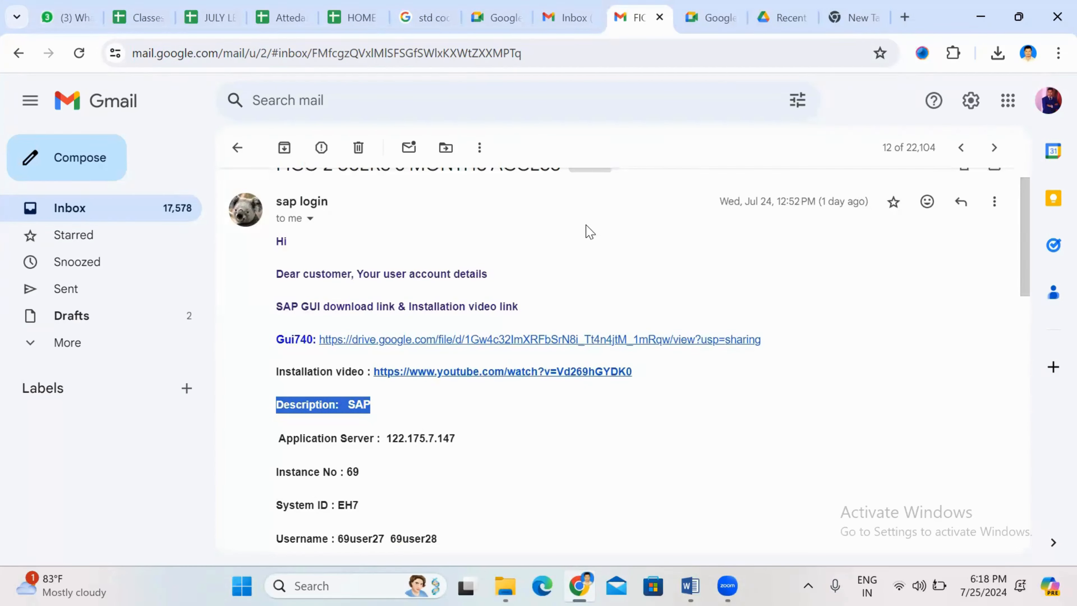
Download GUI.rar through the e-mail's Gui740 Google Drive link, going ahead without a virus scan.
click(423, 343)
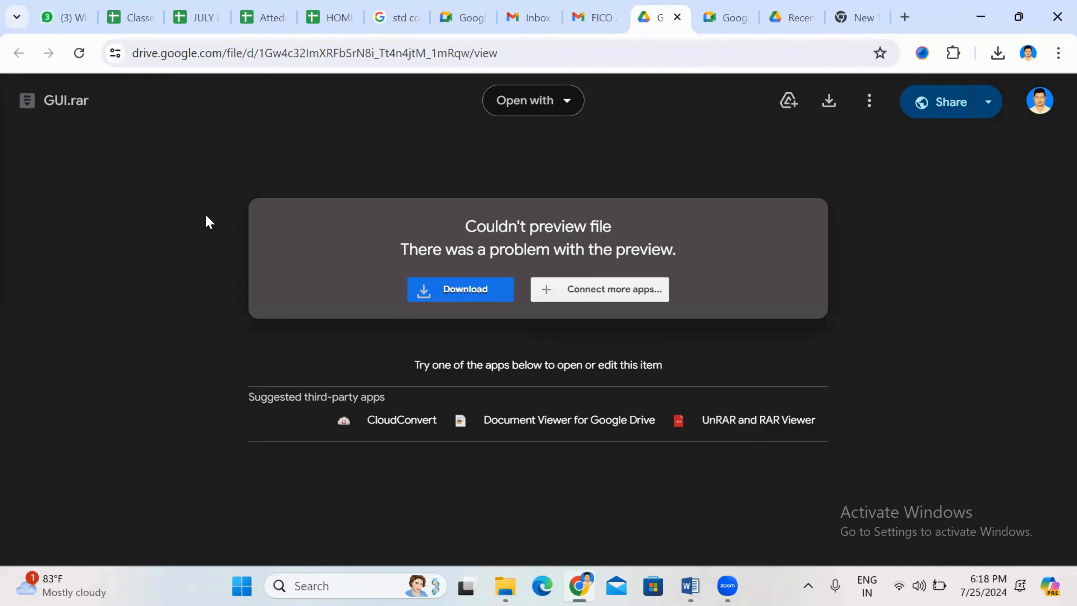
click(451, 296)
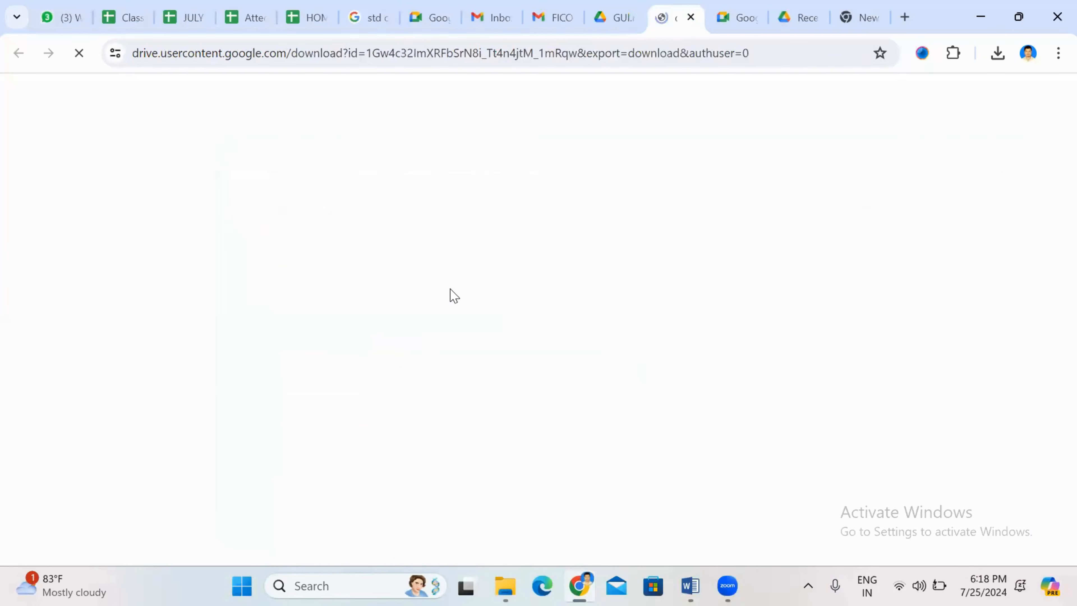
click(383, 212)
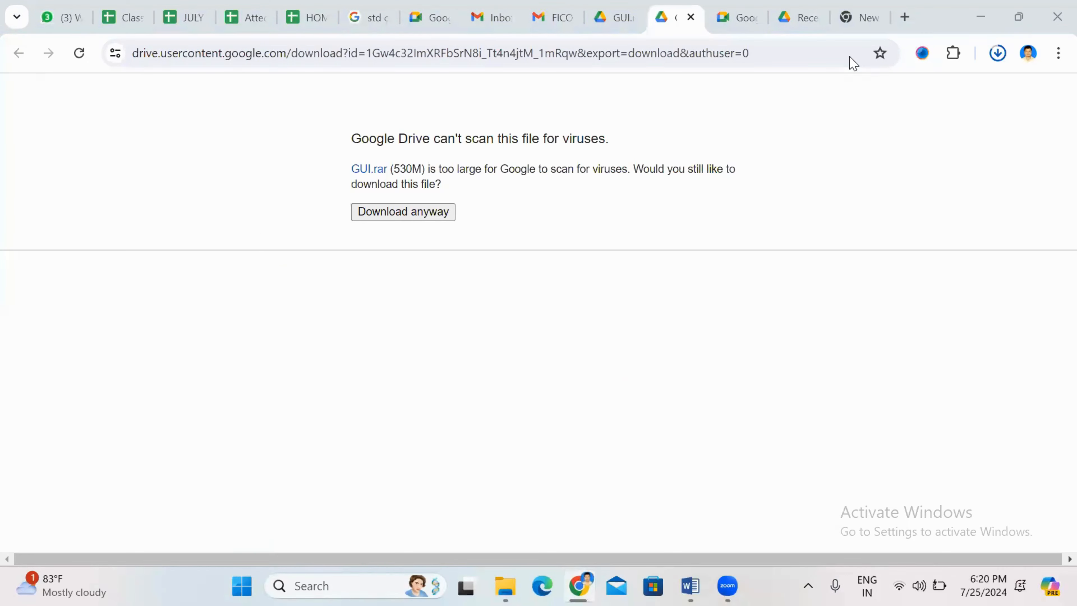
Open GUI (2).rar from the browser's recent downloads, dismiss the WinRAR license notice and minimize the archive window.
click(999, 54)
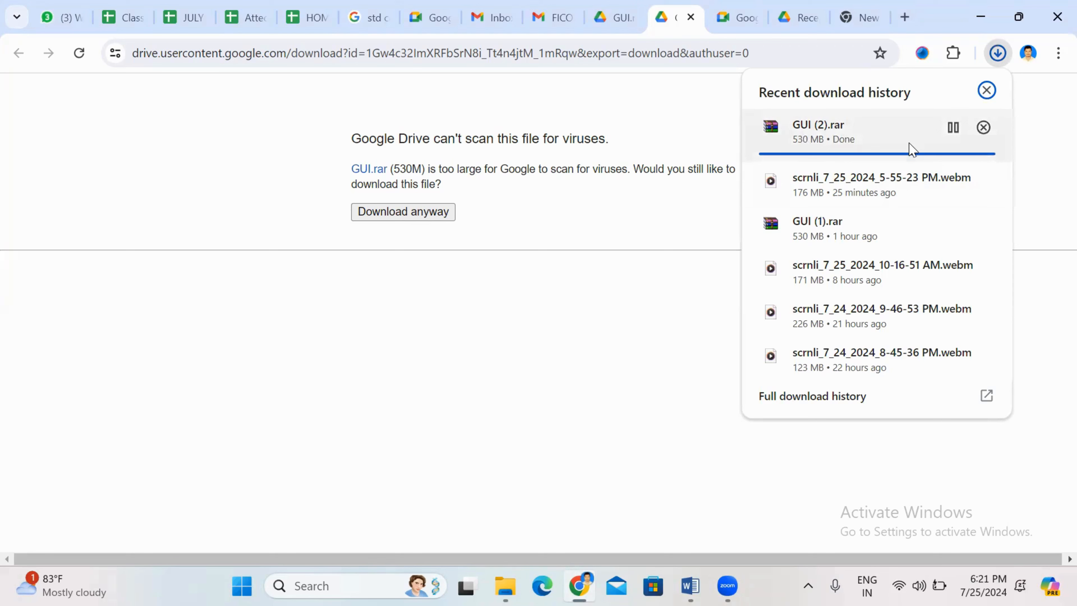
click(871, 141)
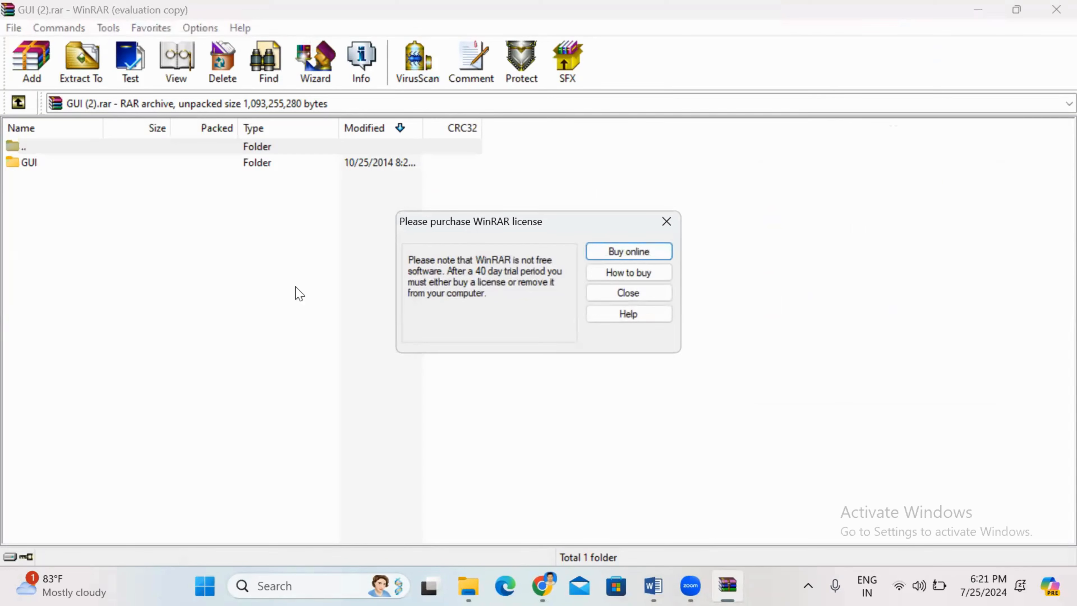
click(668, 228)
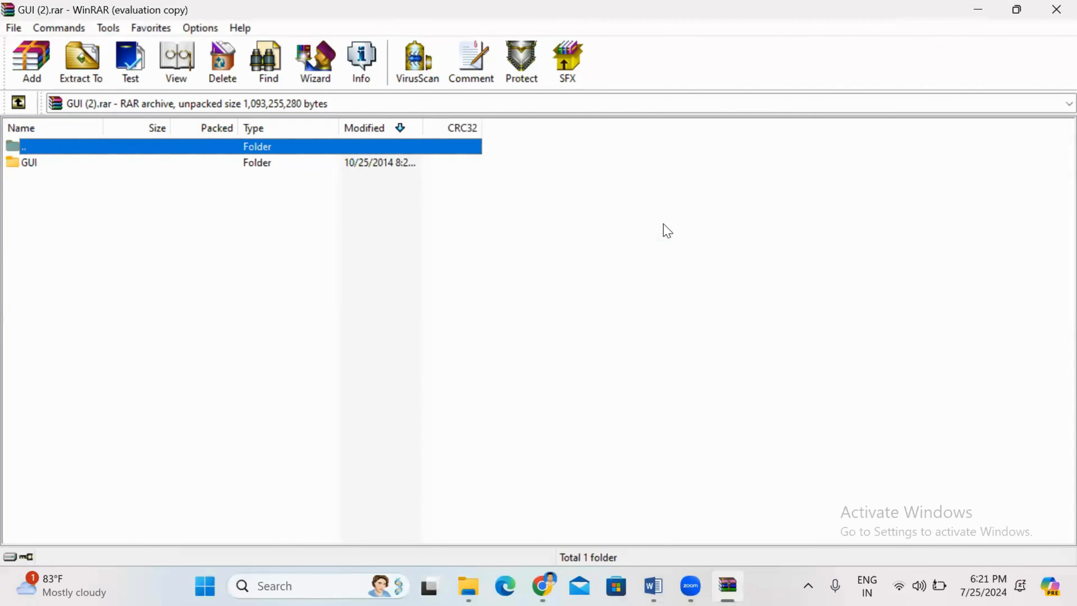
click(979, 11)
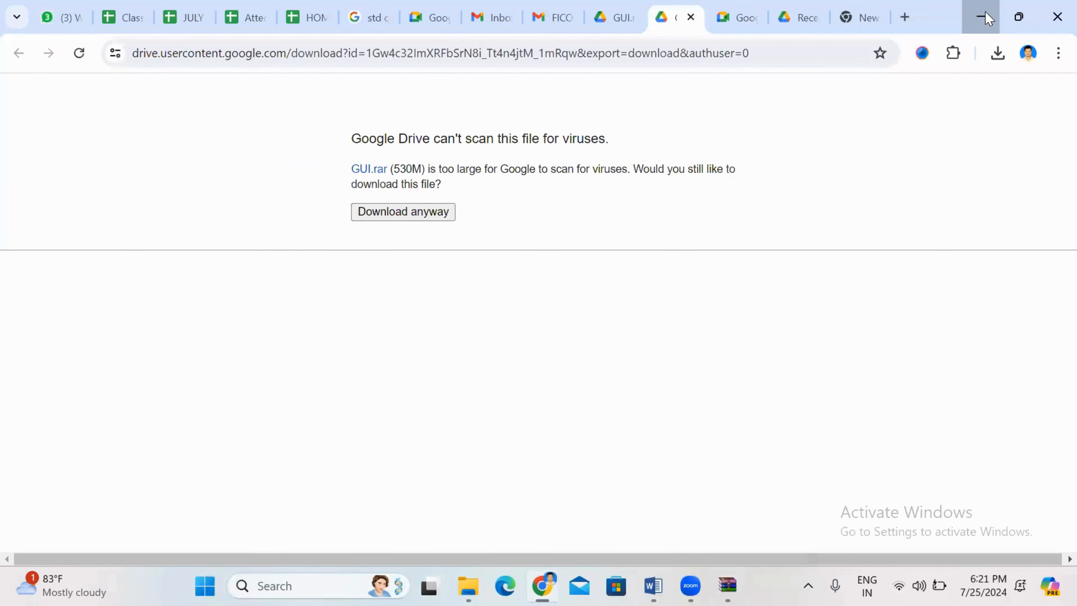
Minimize the browser, open the GUI (2) archive from the Downloads folder in File Explorer and dismiss the WinRAR license notice.
click(983, 17)
double_click(94, 214)
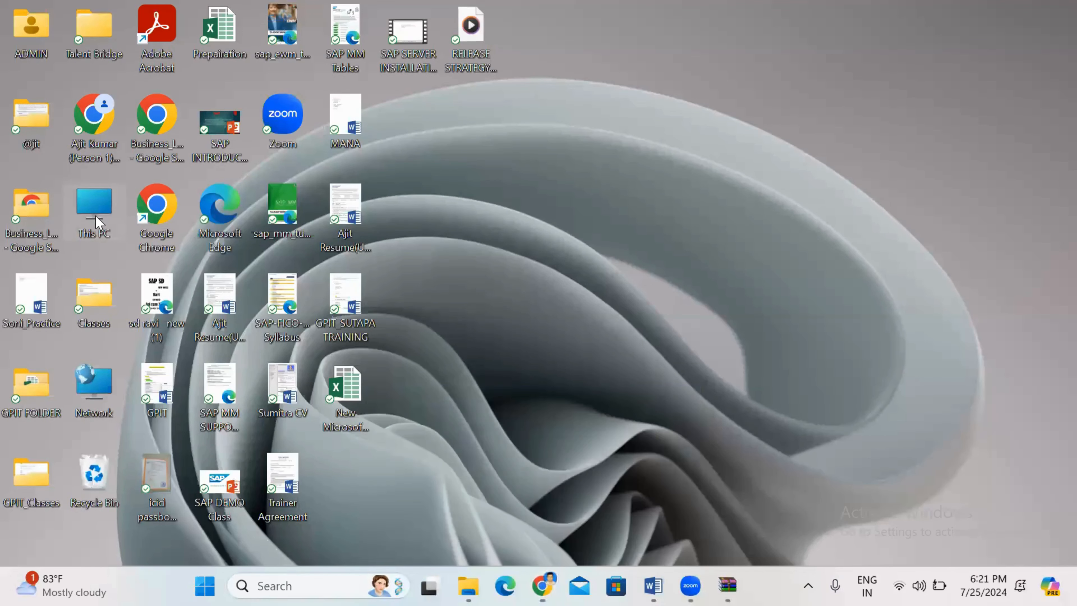
click(76, 217)
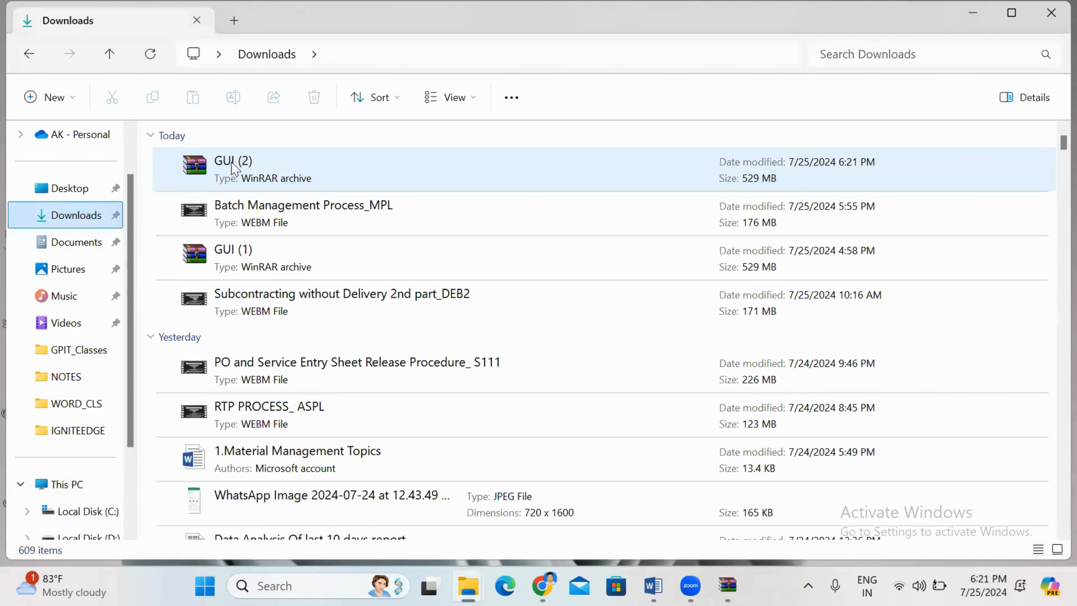
double_click(251, 169)
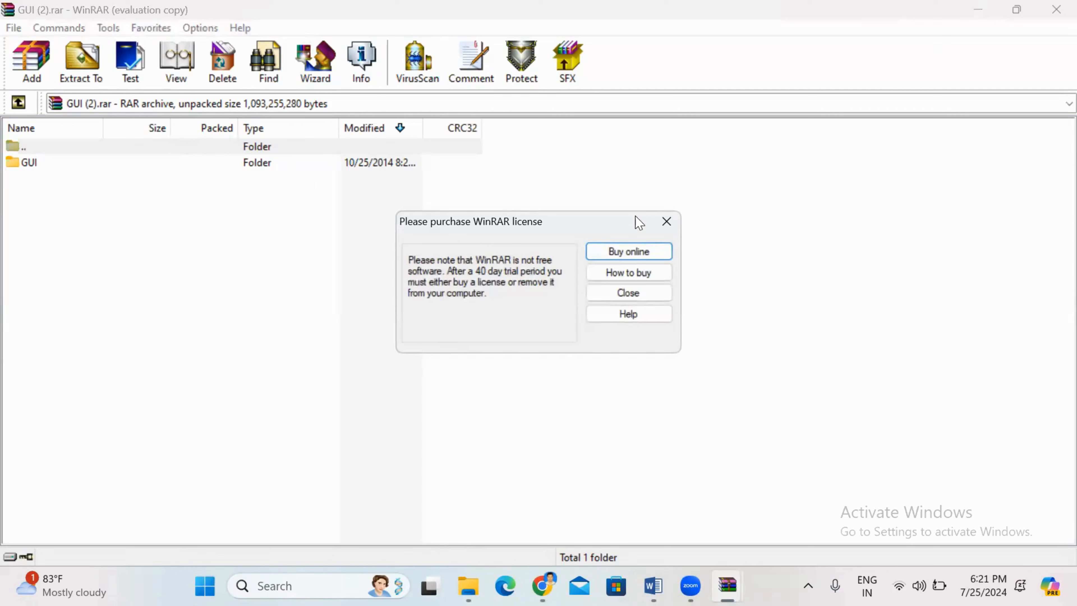
click(667, 222)
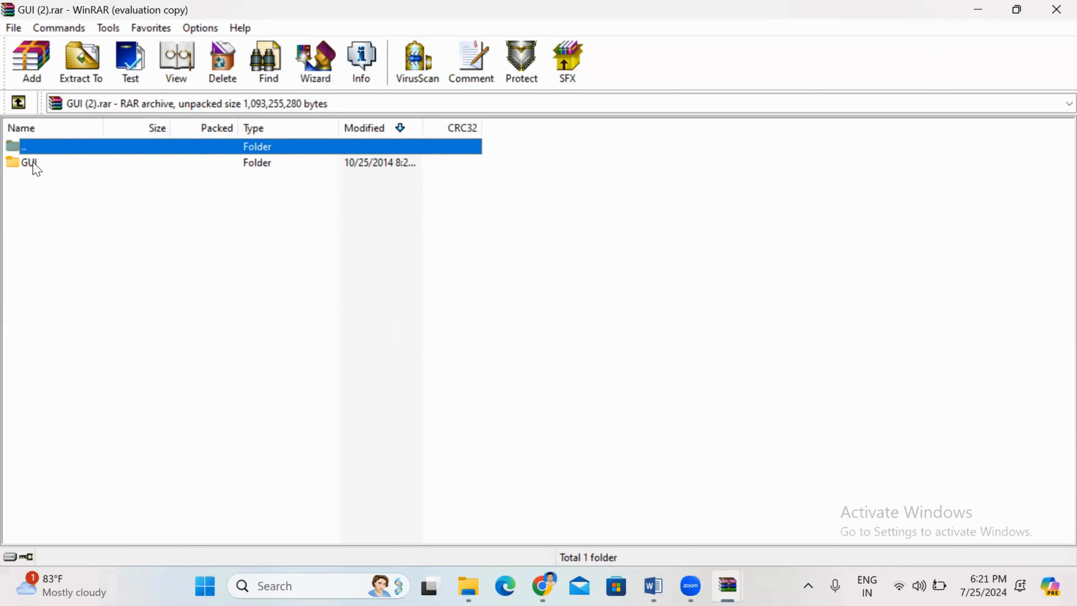
Run SetupAll.exe from the archive's GUI\WINDOWS\WIN32 folder and allow it to start.
double_click(44, 167)
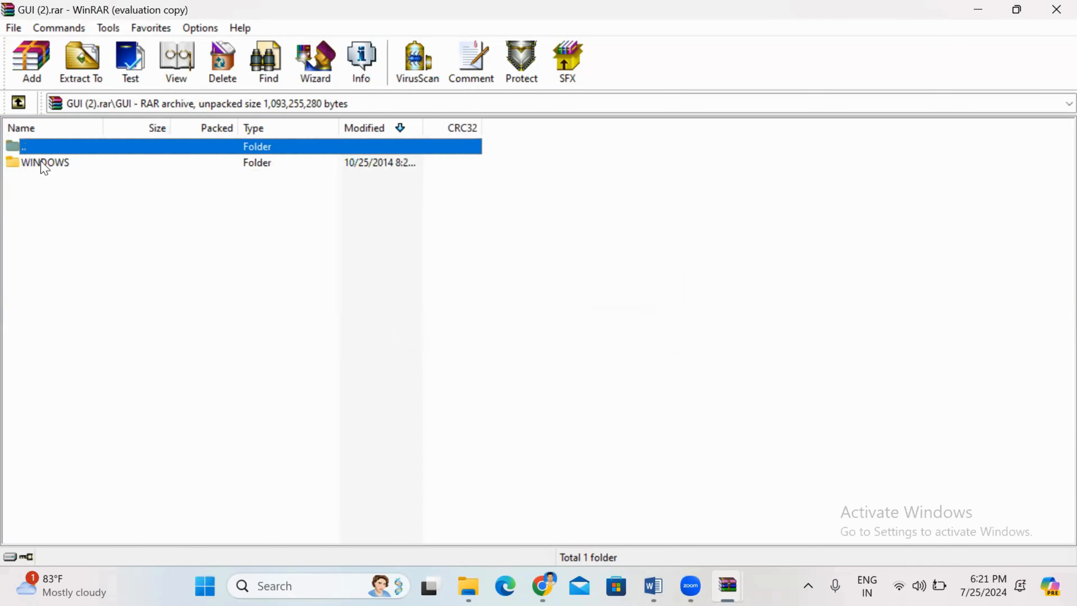
double_click(67, 170)
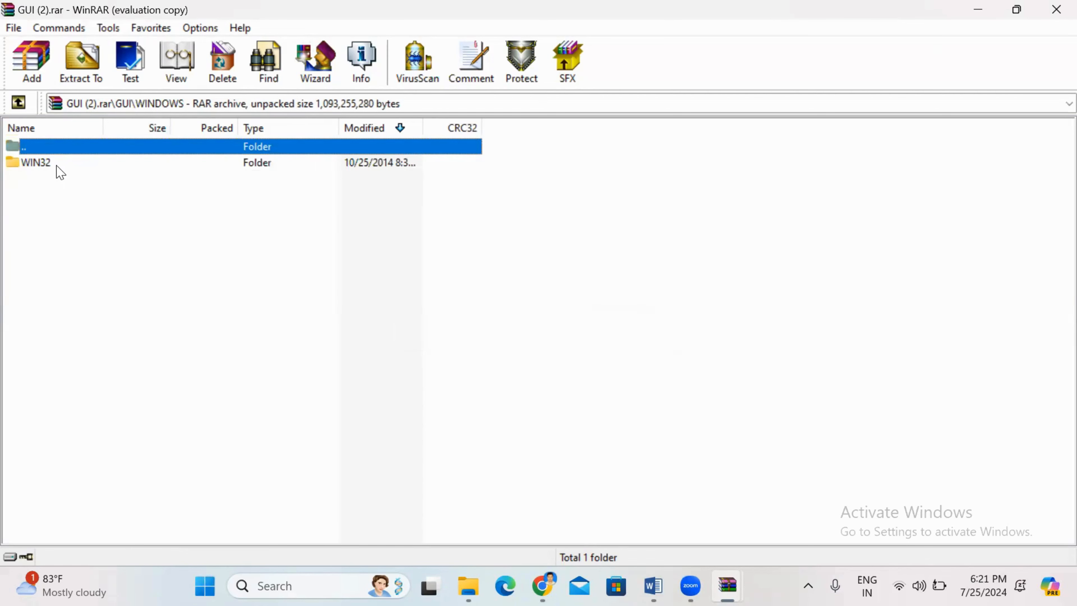
double_click(56, 166)
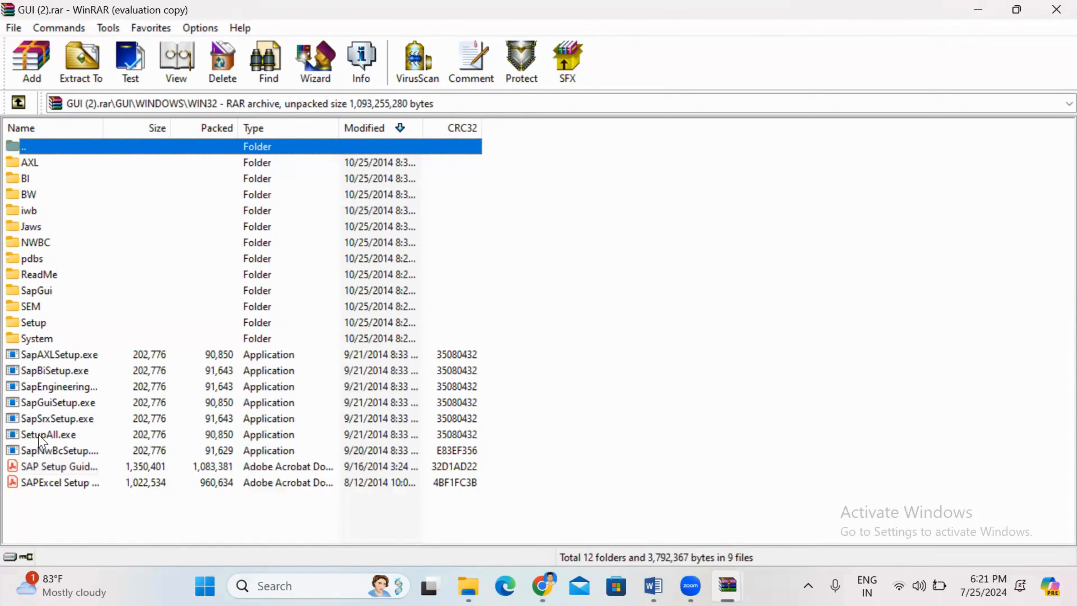
click(87, 439)
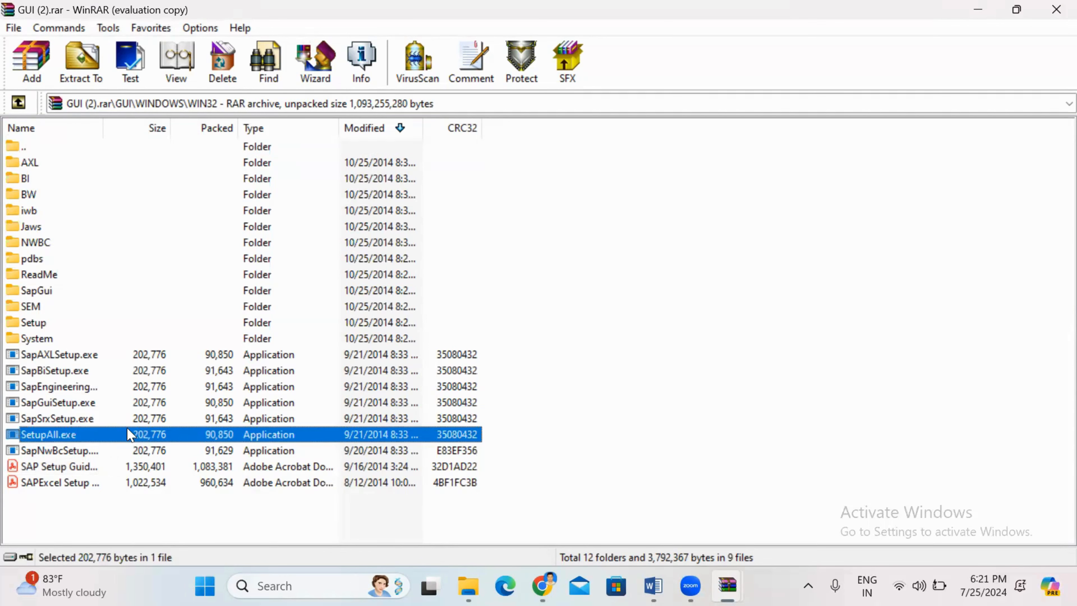
double_click(109, 441)
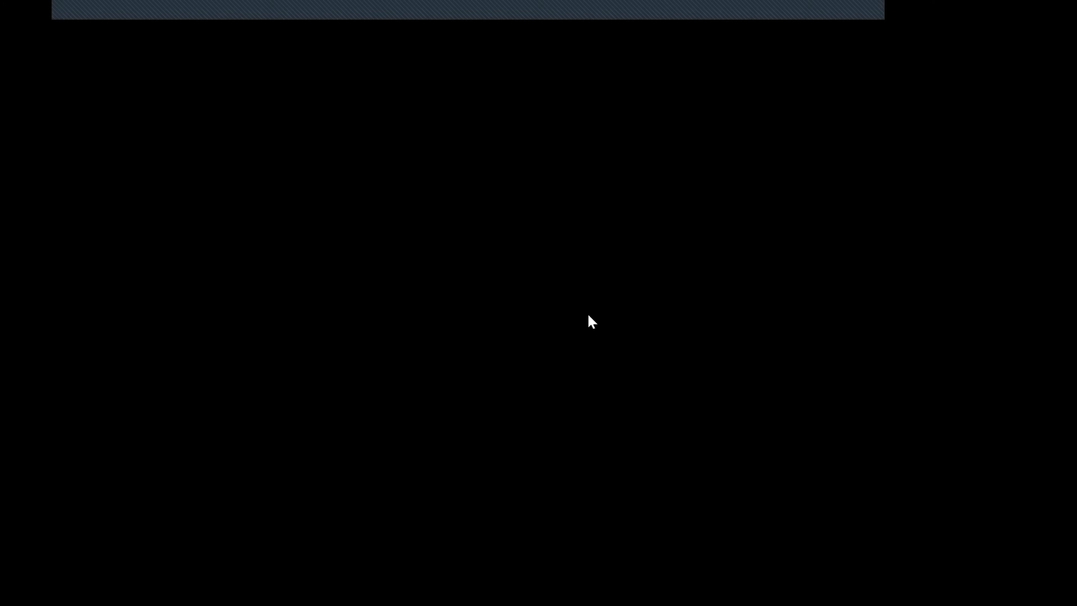
click(428, 440)
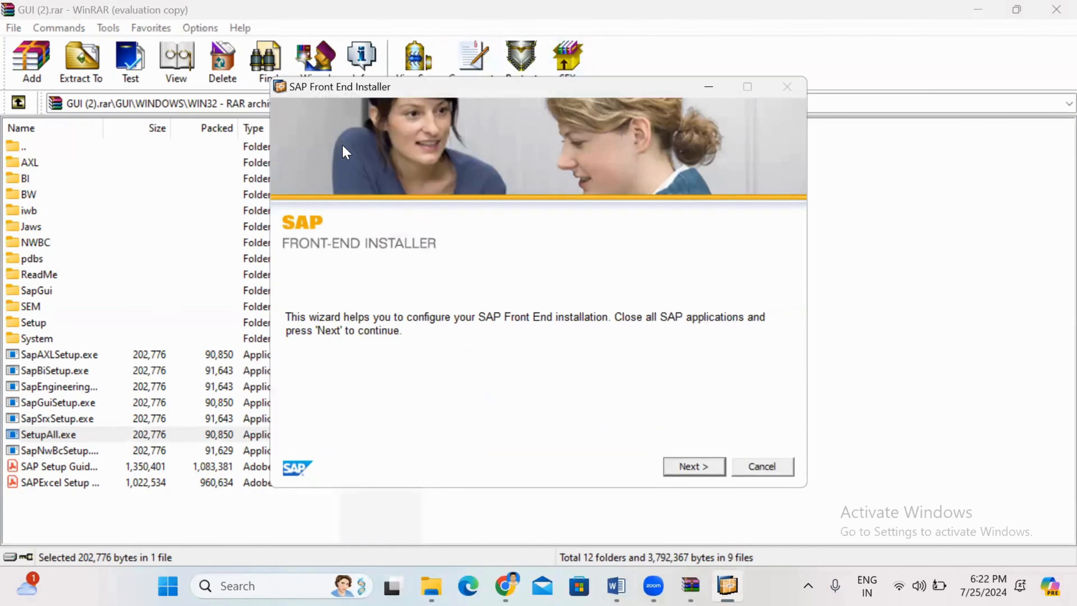
Select all components in the SAP Front End Installer, run the installation and close the installer.
click(688, 469)
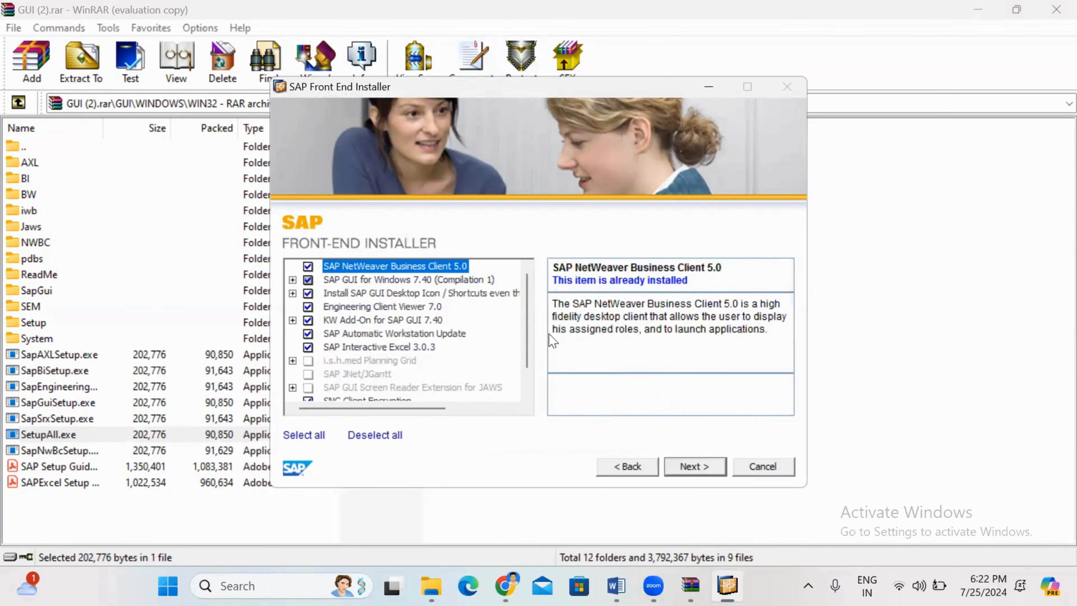
click(298, 436)
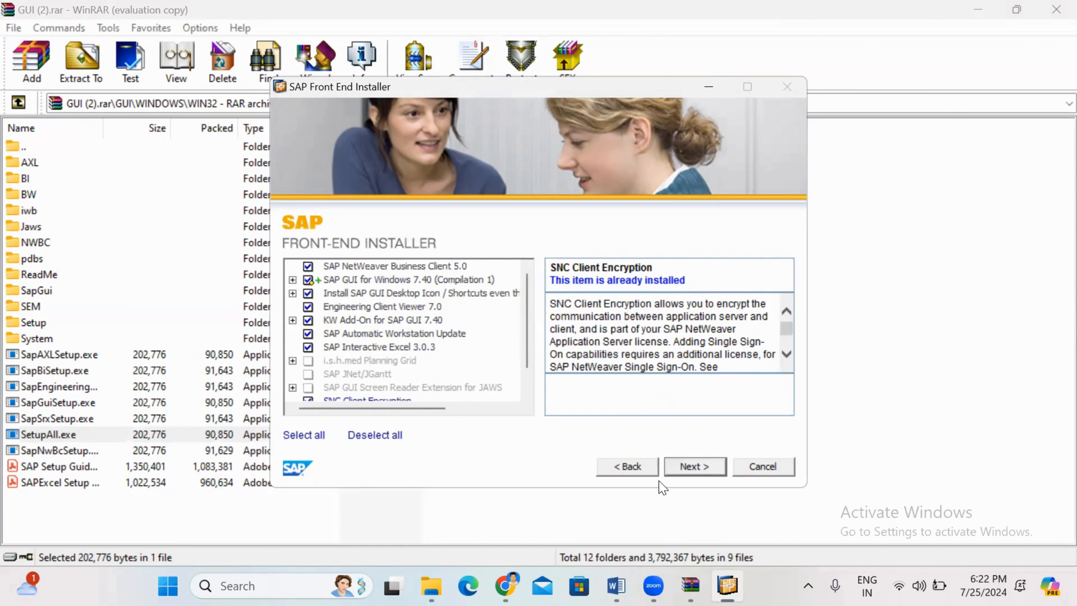
click(690, 467)
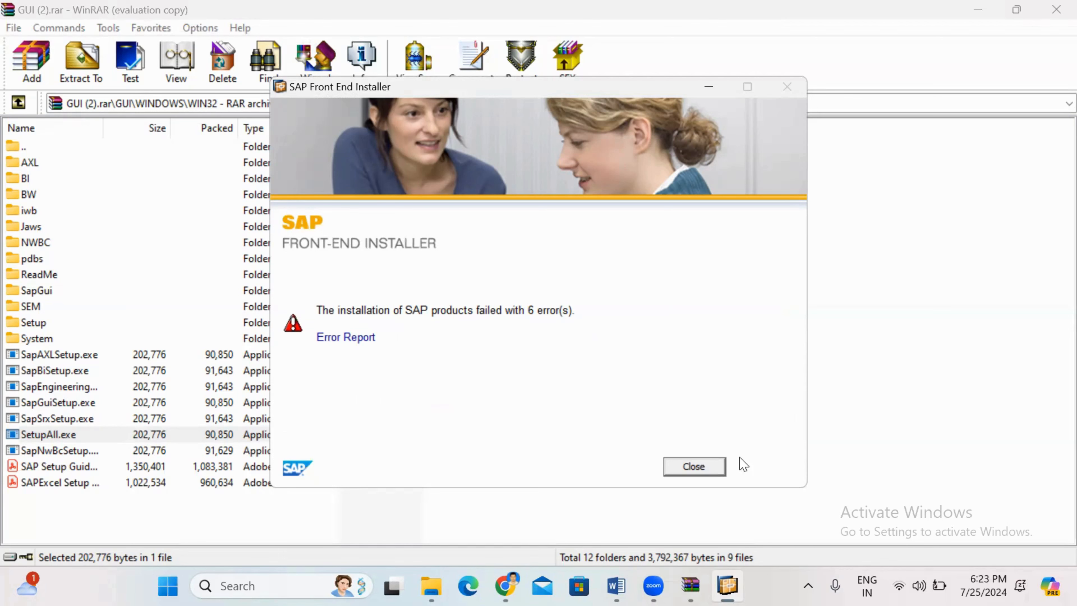
click(691, 469)
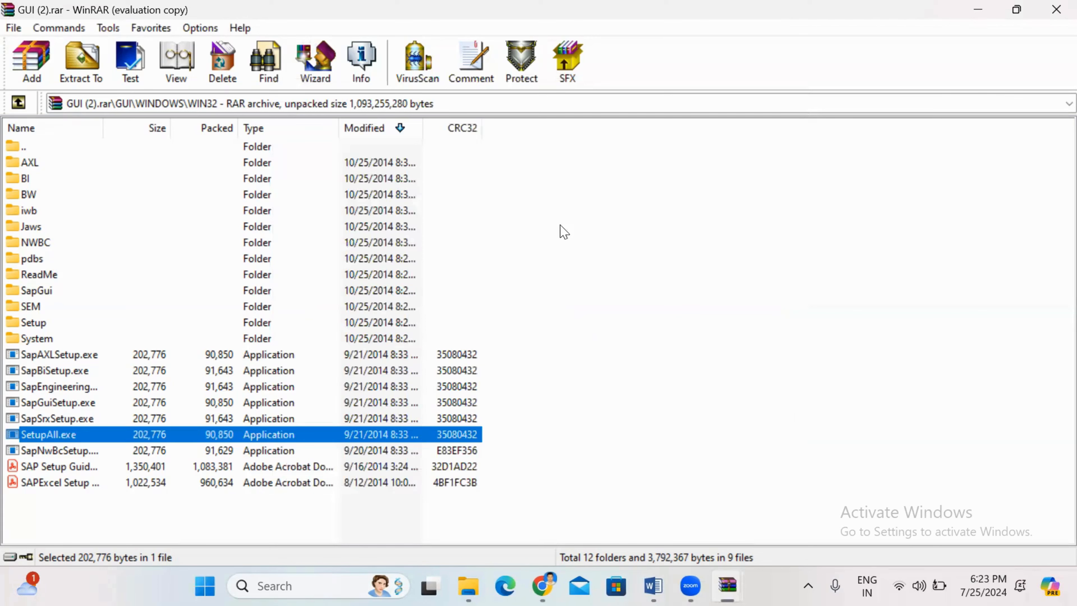
Close the WinRAR and Downloads windows and move the SAP Logon shortcut to an empty area near the middle of the desktop.
click(1055, 10)
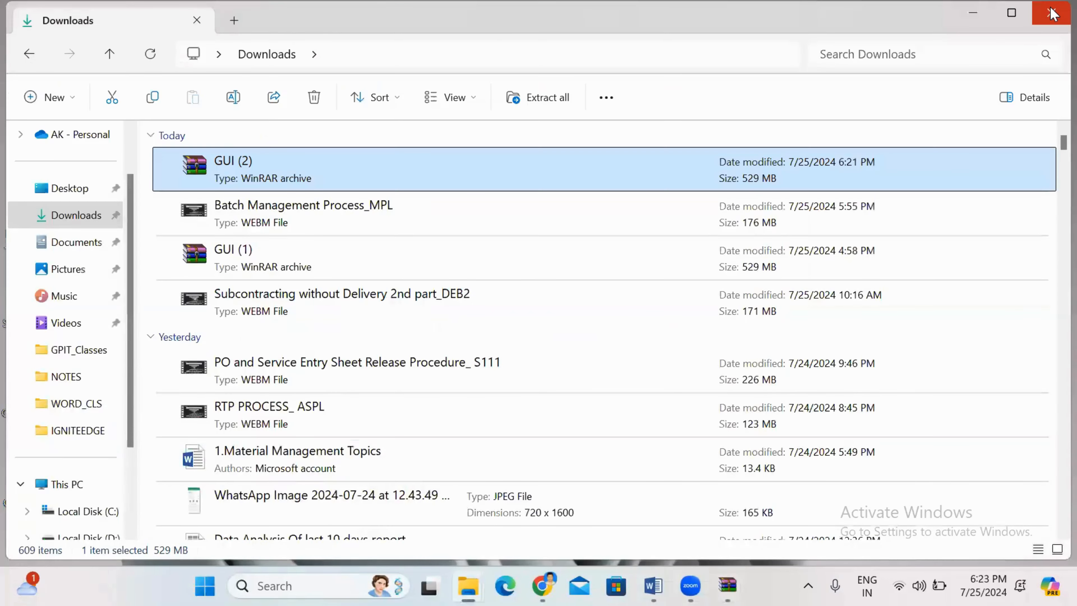
click(1053, 13)
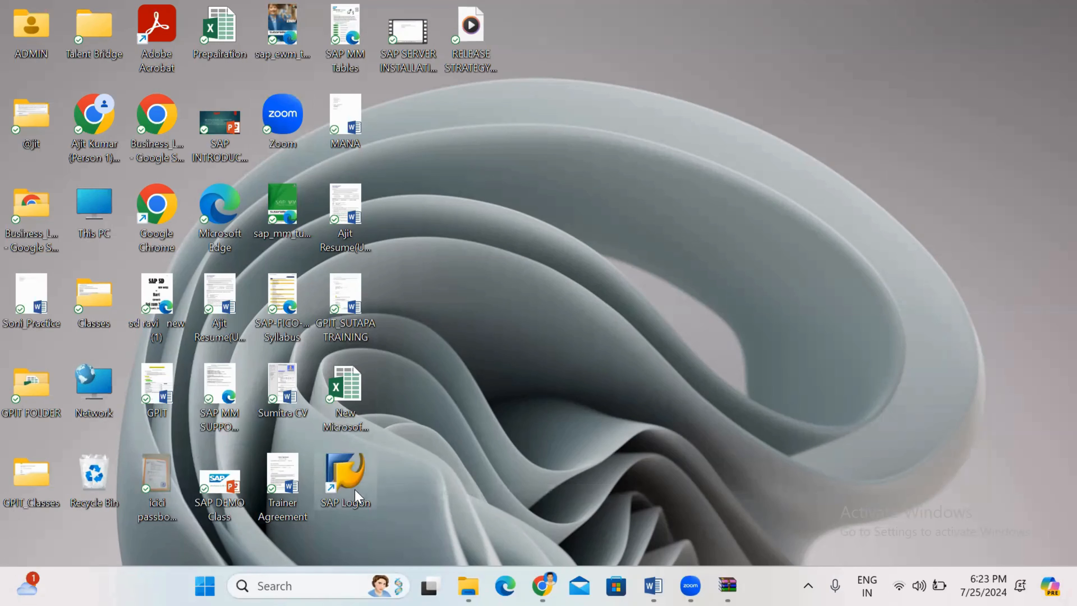
drag(356, 494, 657, 293)
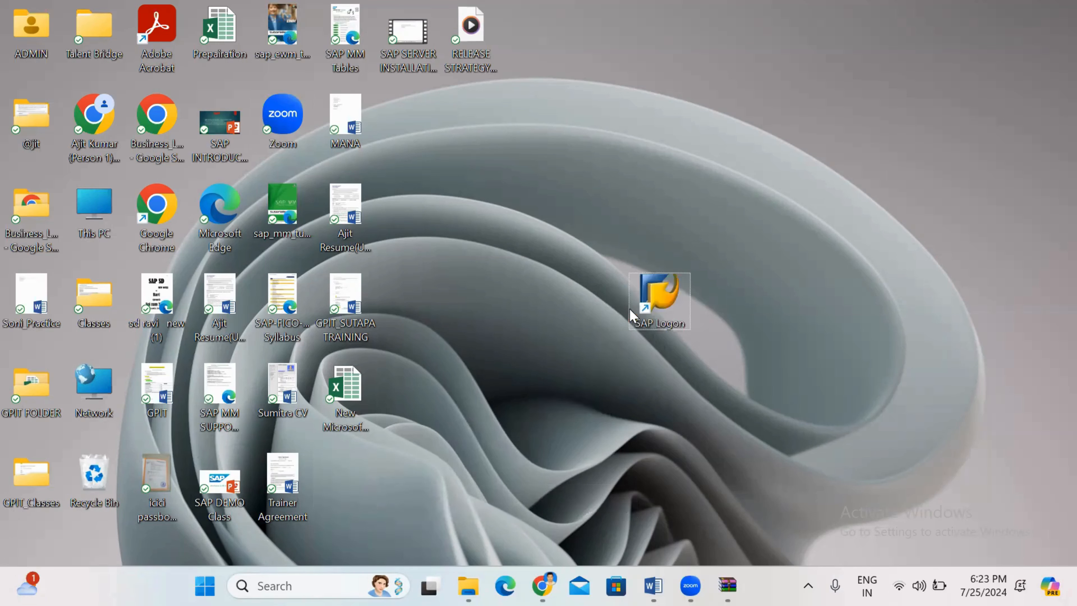
Open SAP Logon maximized and start a user-specified system entry of type Custom Application Server with the description SAP MM.
double_click(659, 293)
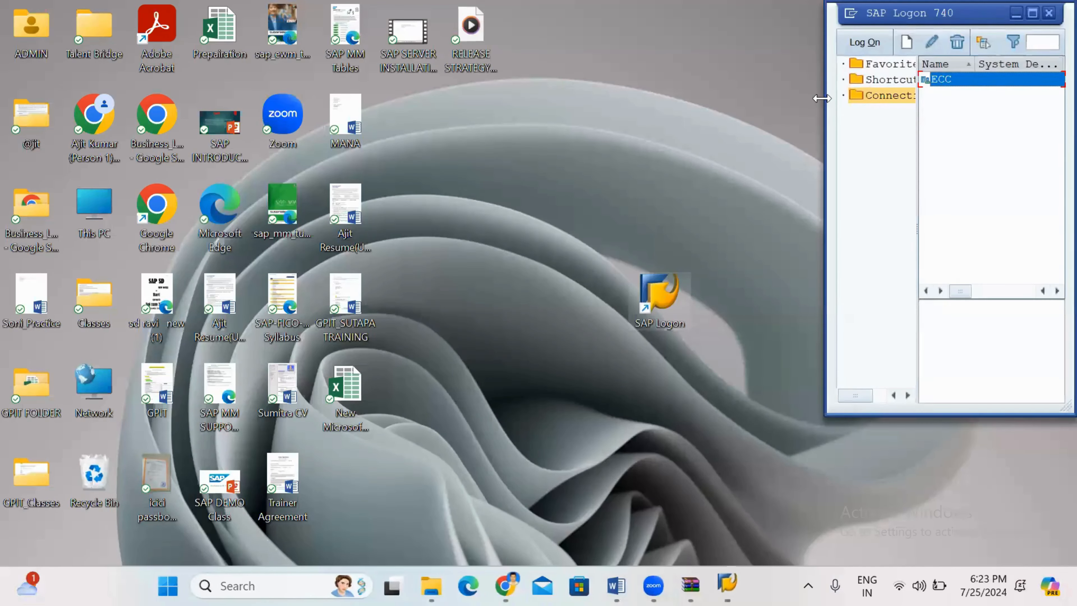
click(1032, 14)
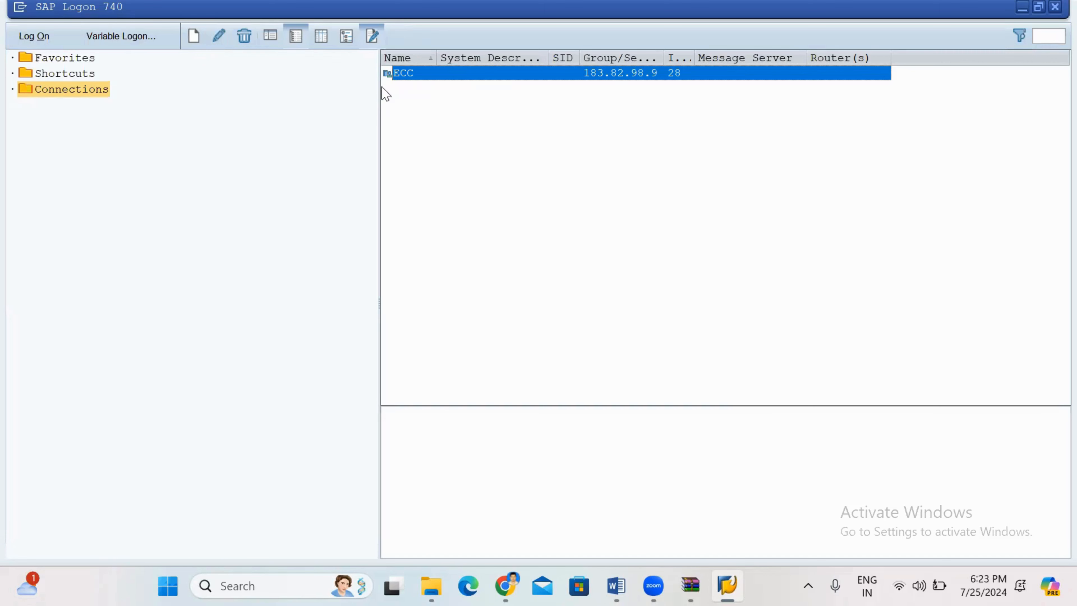
click(191, 31)
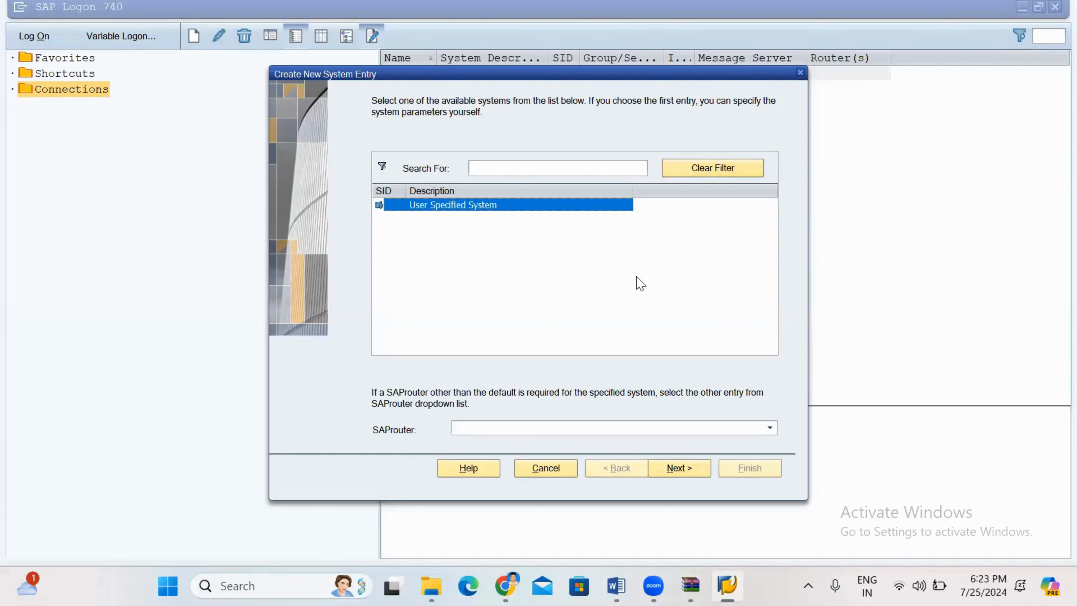
click(675, 469)
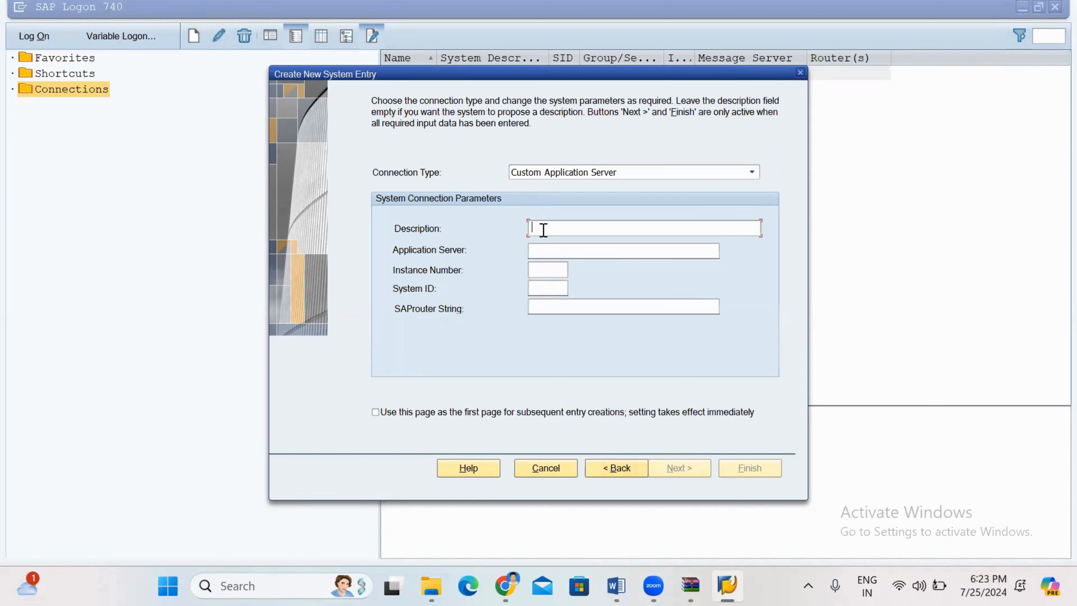
key(Caps_Lock)
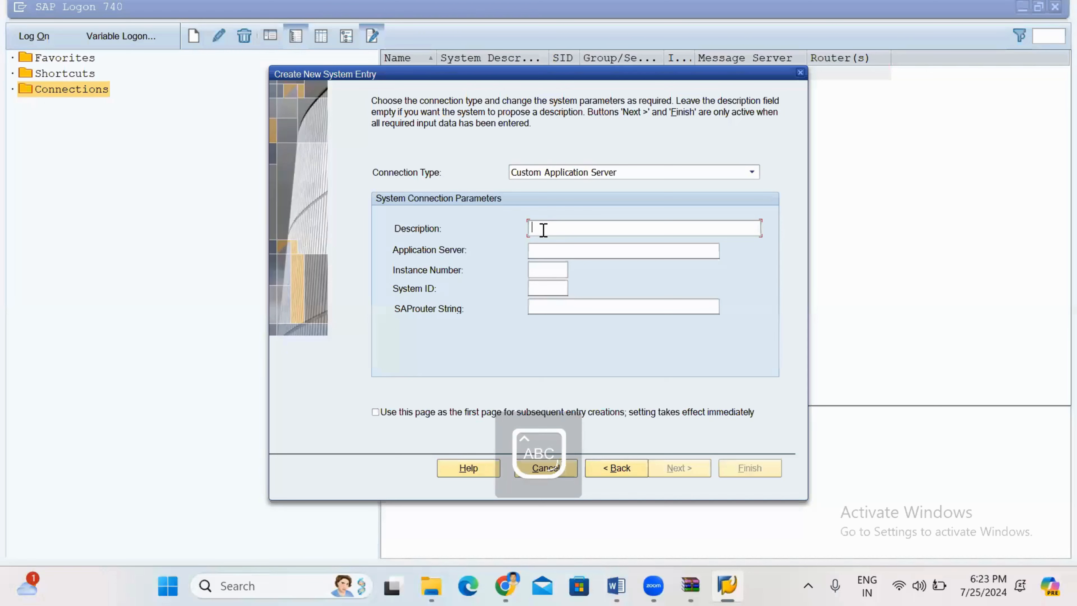
text(SAP MM)
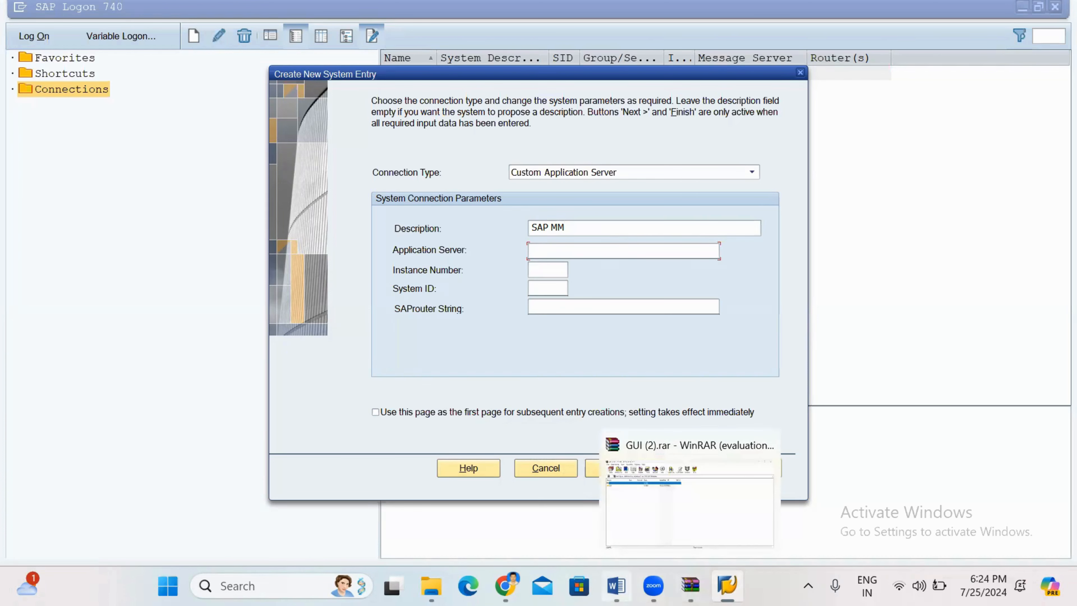
Switch to Chrome, copy the application server address 122.175.7.147 from the SAP login e-mail and minimize the browser.
mouse_move(505, 586)
click(509, 539)
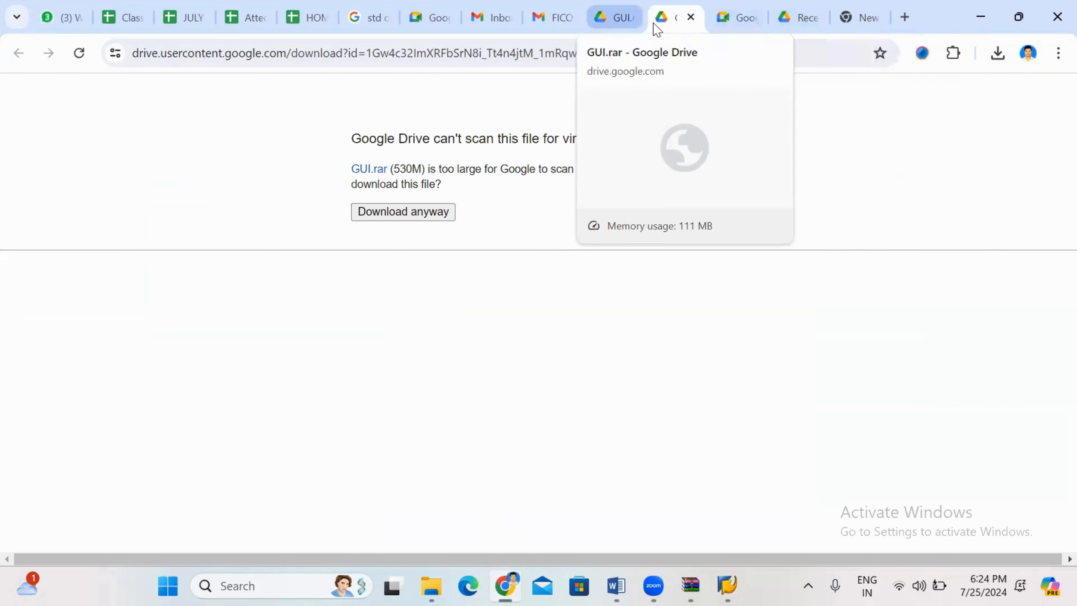
click(616, 19)
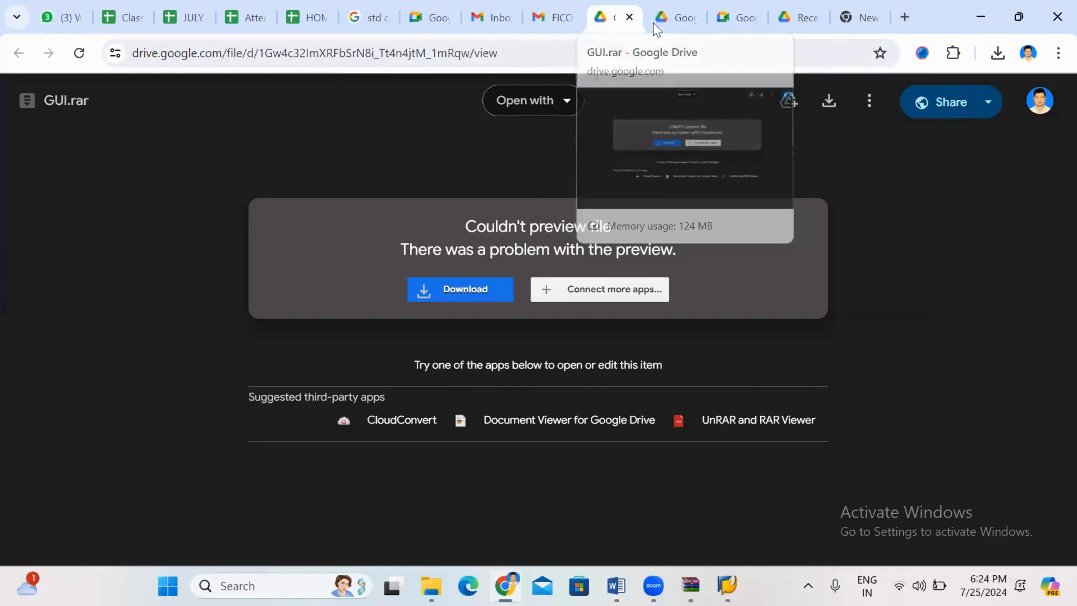
click(569, 26)
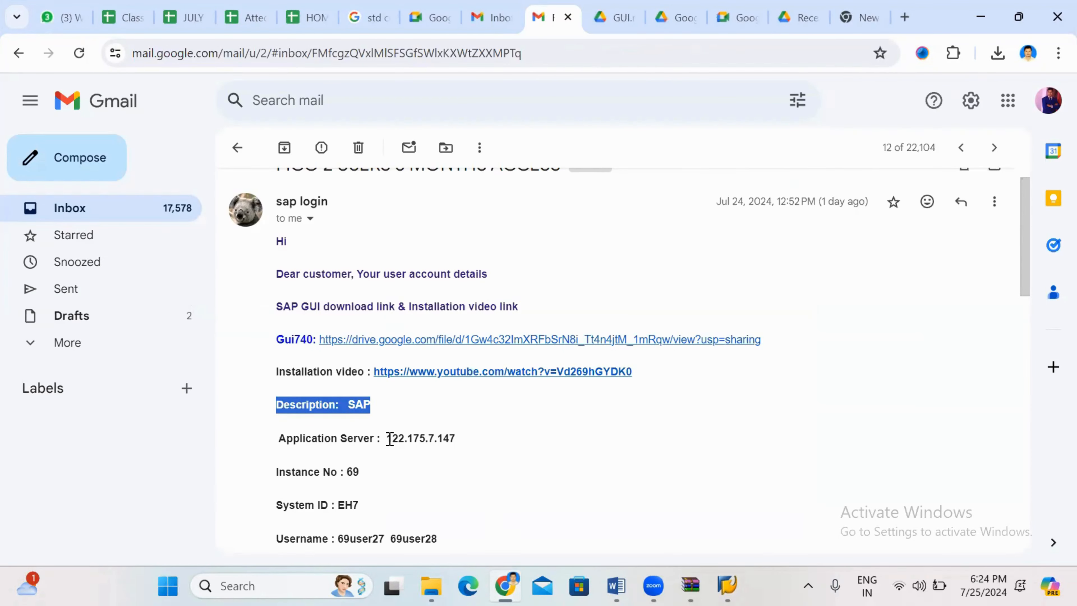
drag(390, 438, 468, 444)
key(ctrl+c)
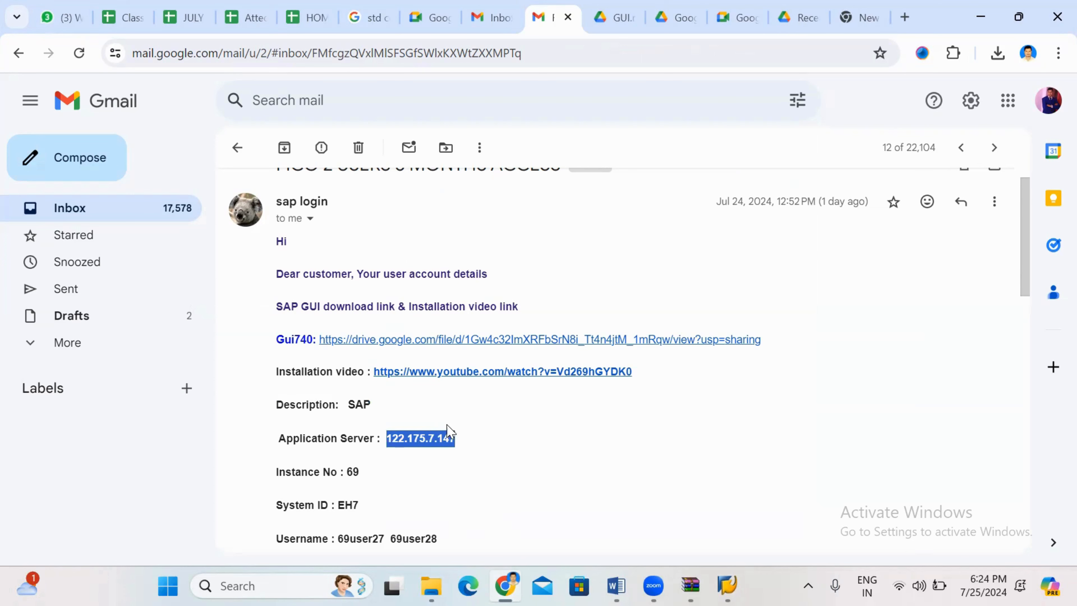
click(990, 17)
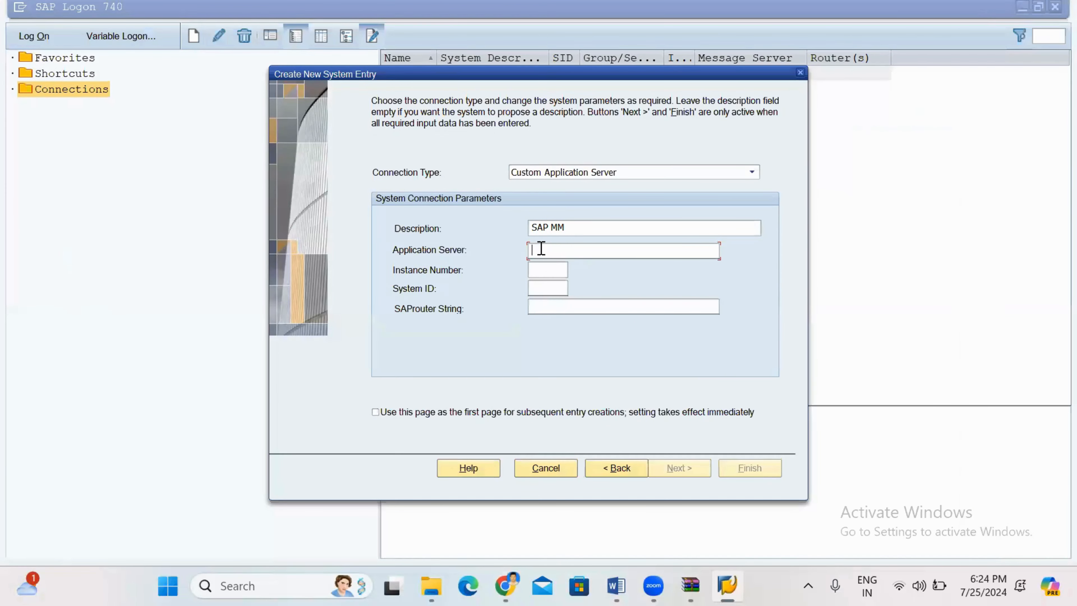
Paste 122.175.7.147 as the application server, set instance number 69 and system ID EH7, and finish the new system entry.
key(ctrl+v)
click(531, 270)
click(534, 292)
text(EH7)
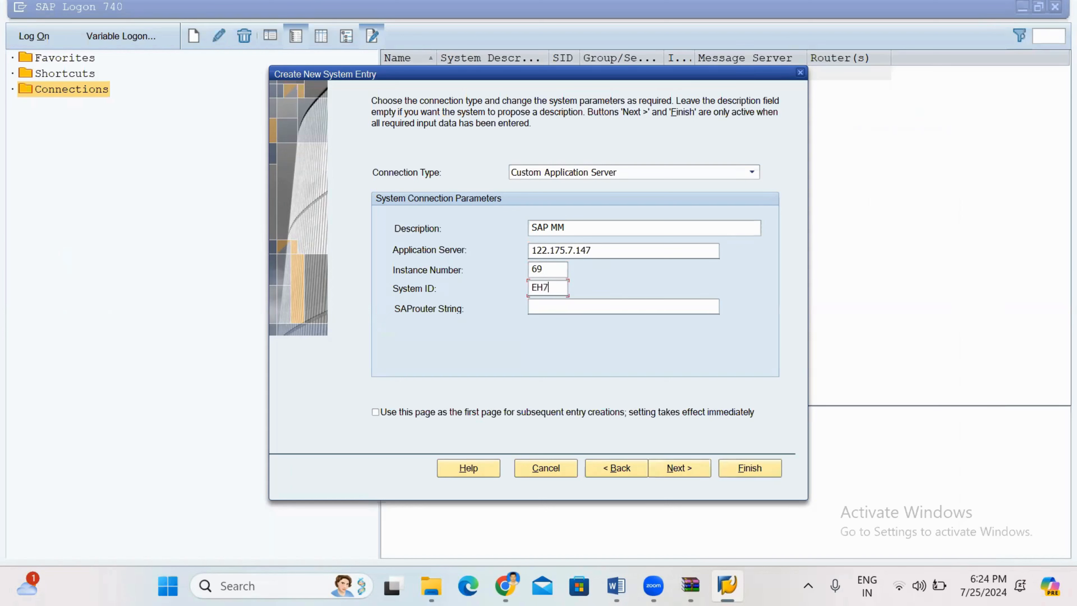
click(746, 470)
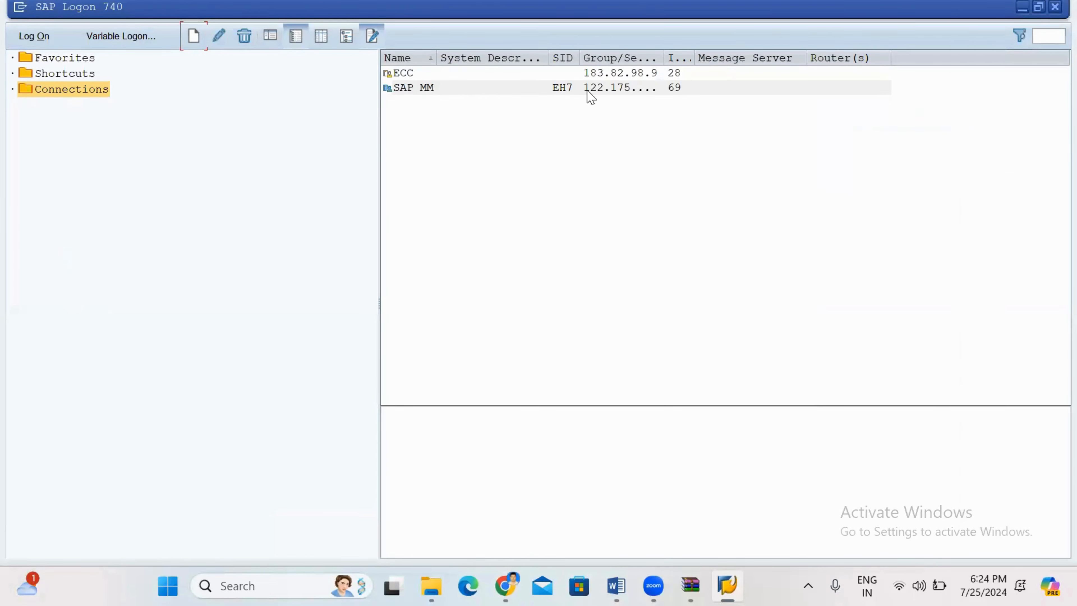
Try to log on to the SAP MM connection as 69USER28 with the account password, and close the new-password dialog.
click(407, 89)
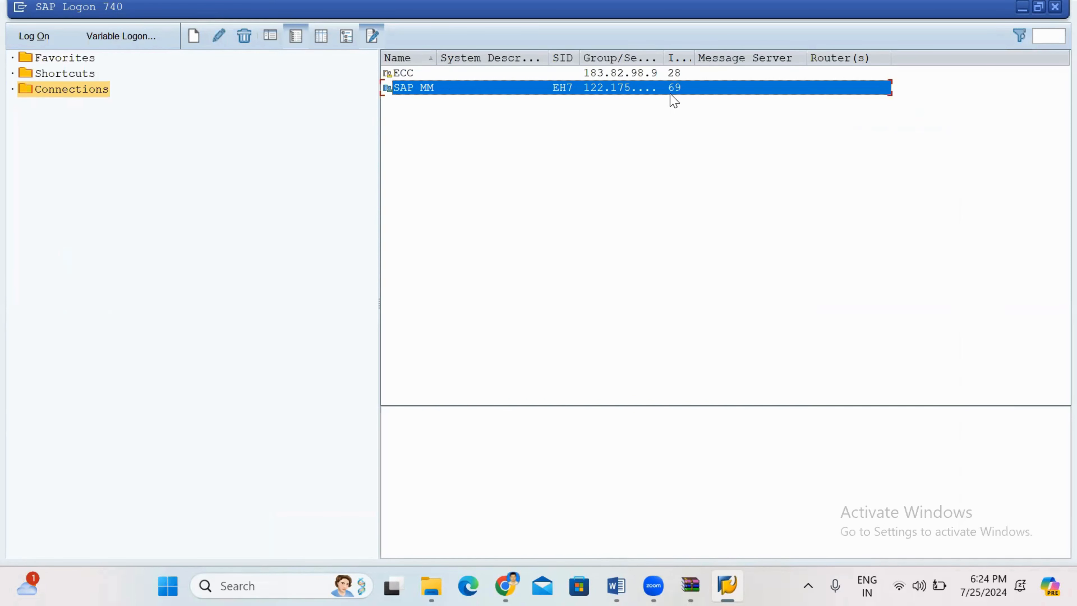
double_click(507, 92)
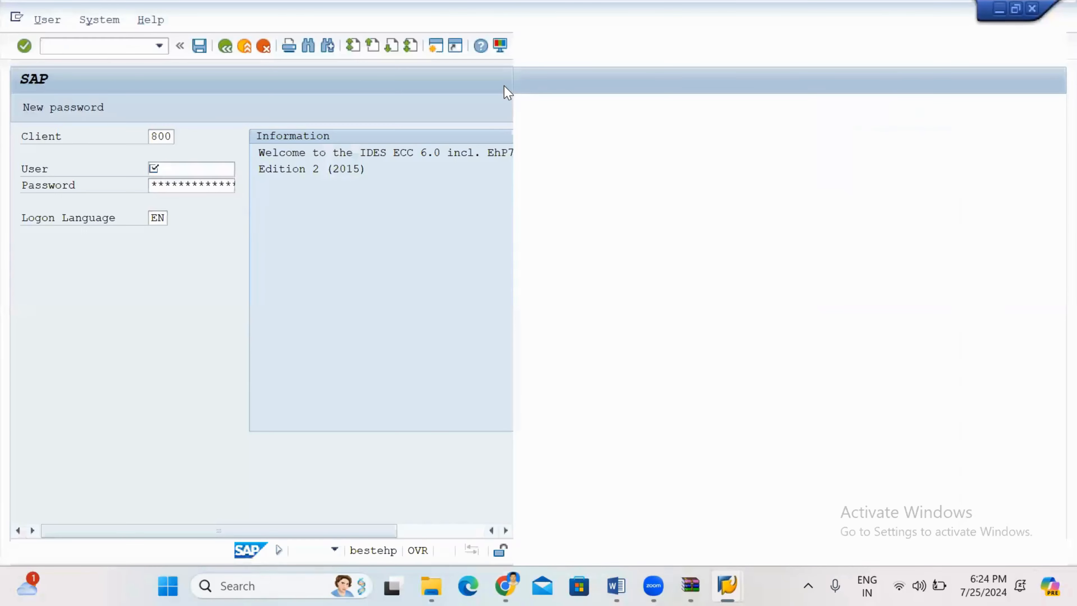
click(182, 169)
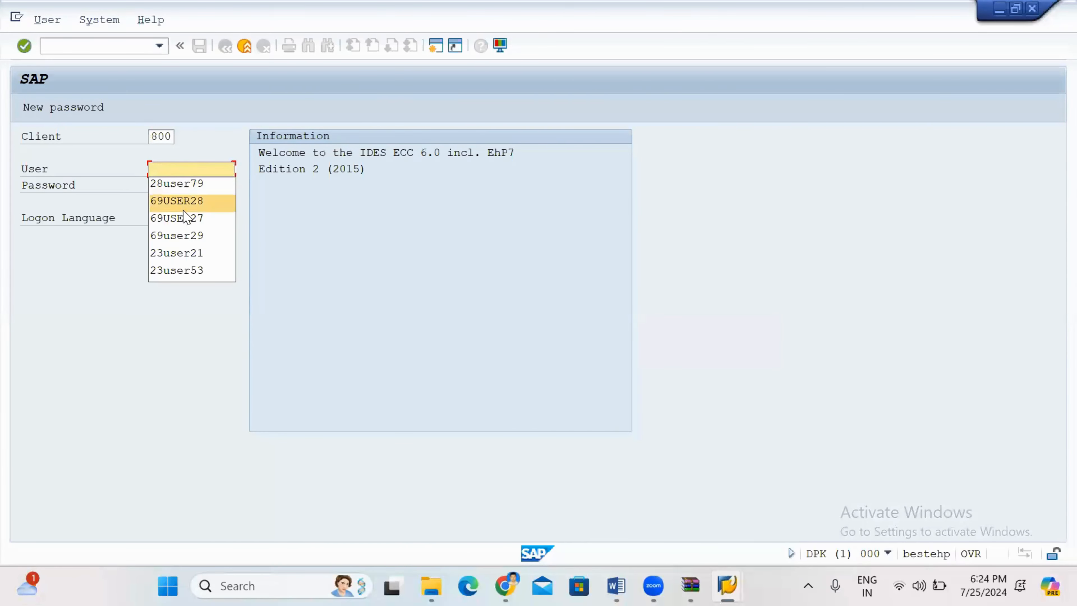
click(185, 200)
click(175, 186)
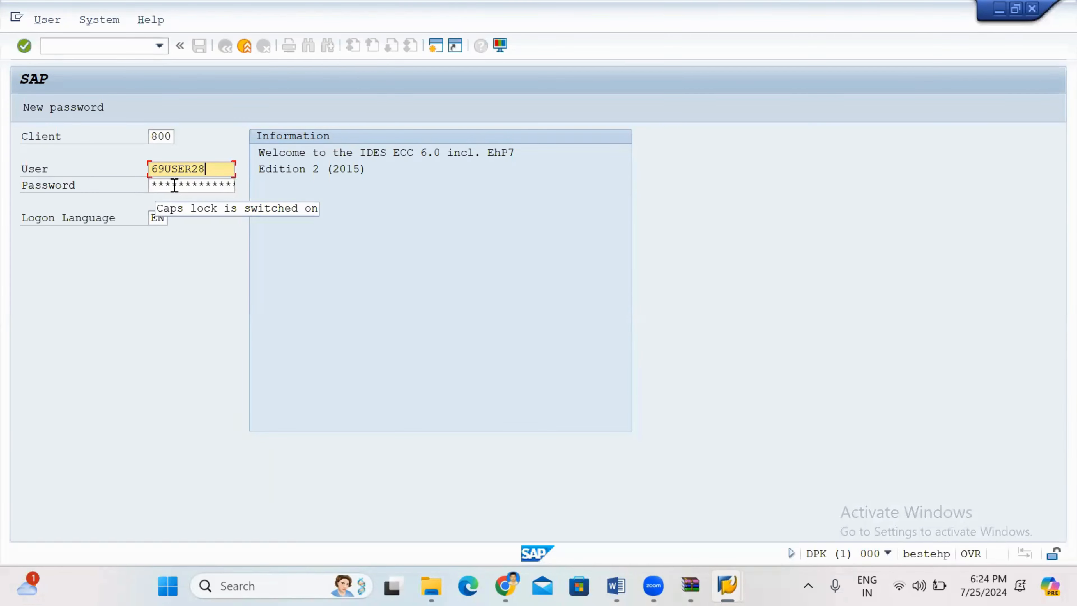
key(Caps_Lock)
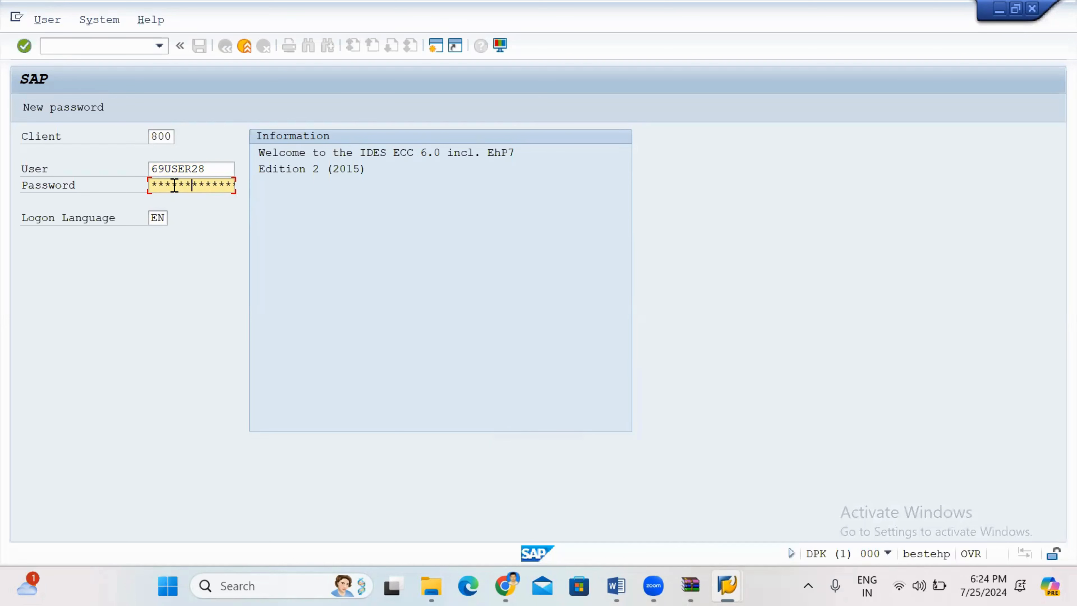
key(Return)
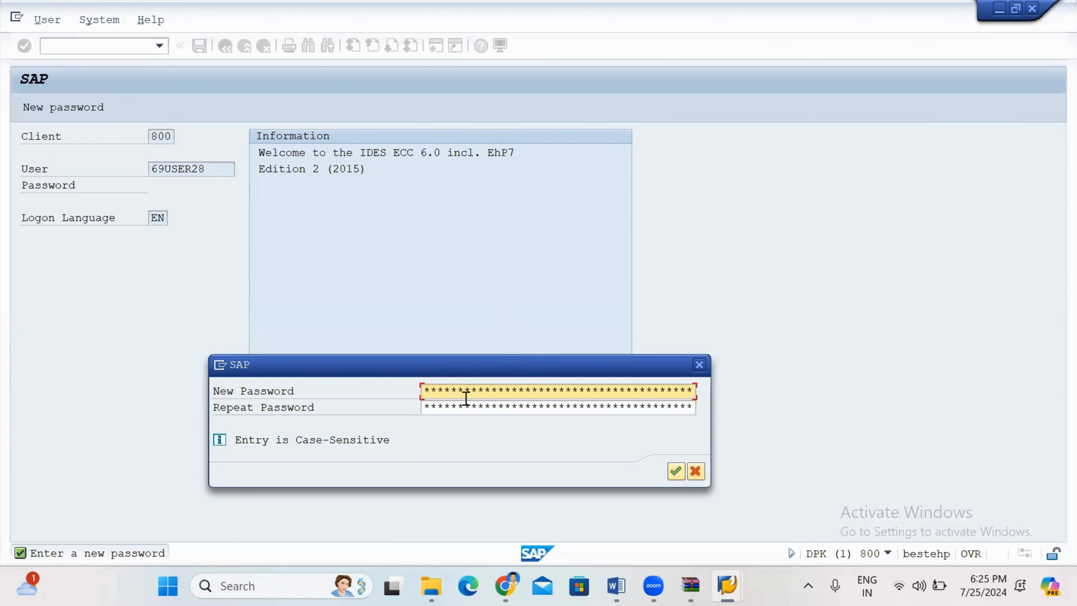
click(699, 365)
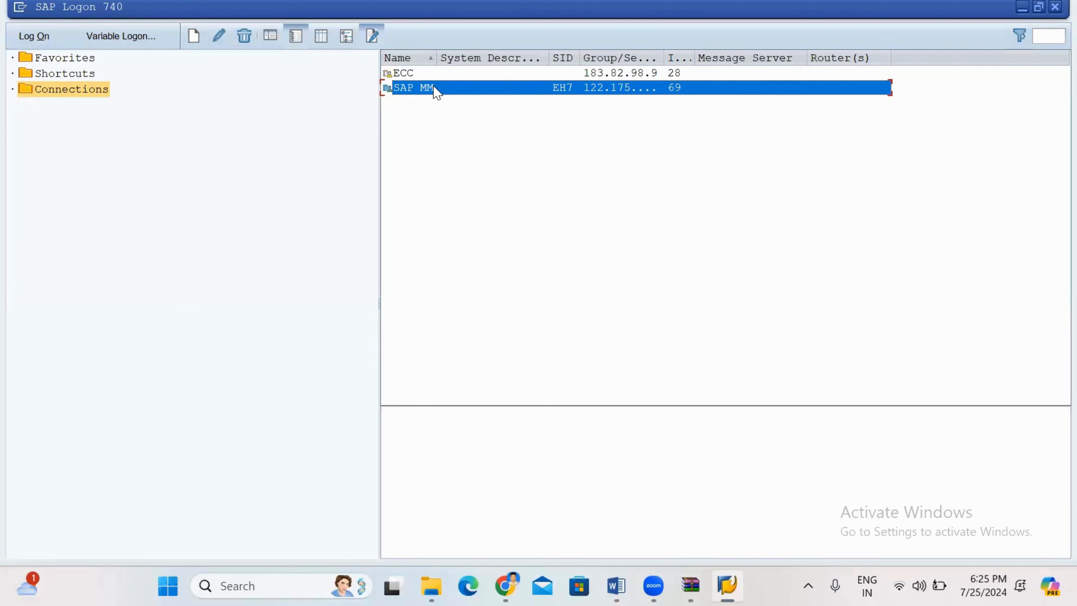
Log on to the ECC connection as 28user79 with the account password.
double_click(422, 73)
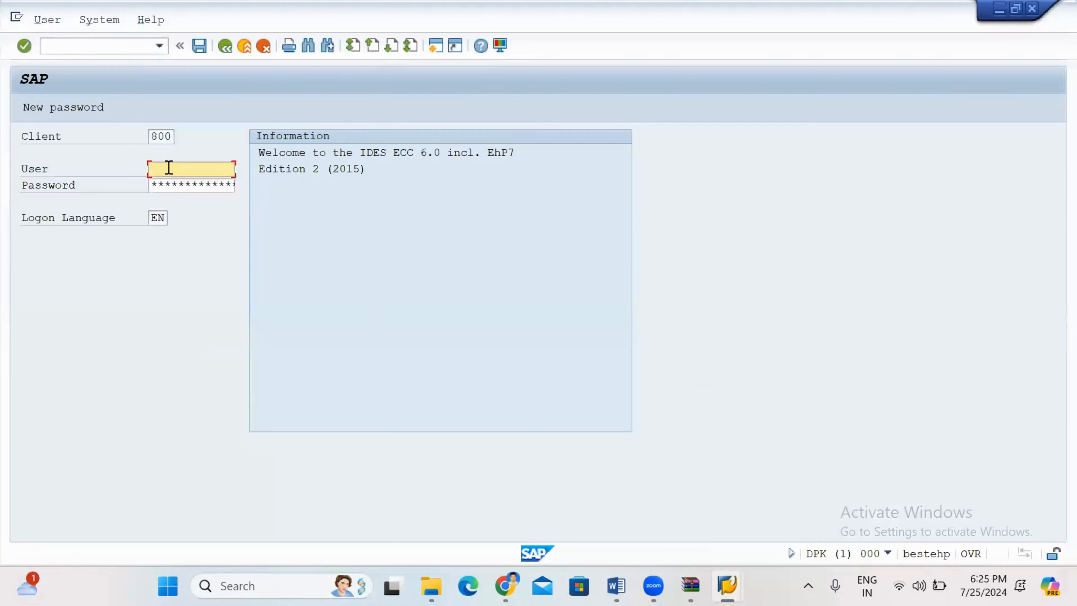
click(168, 167)
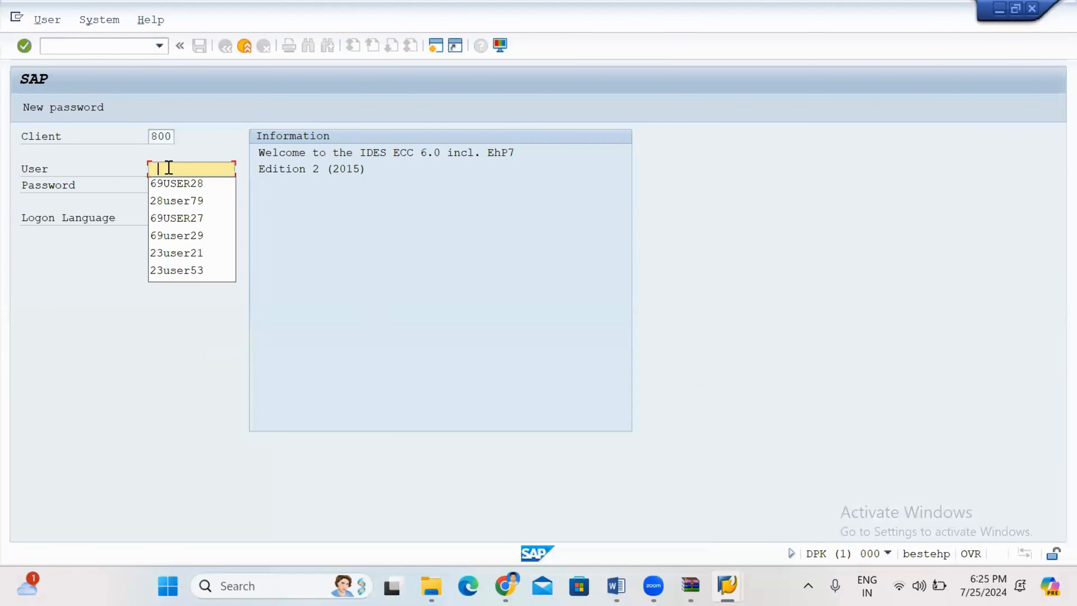
click(183, 201)
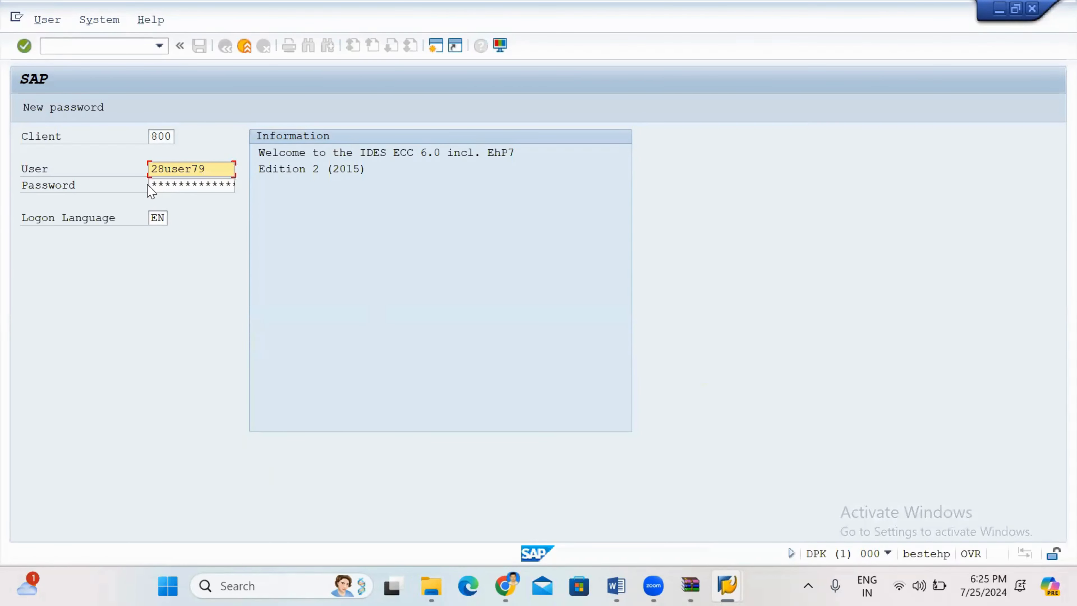
click(161, 185)
text(*****)
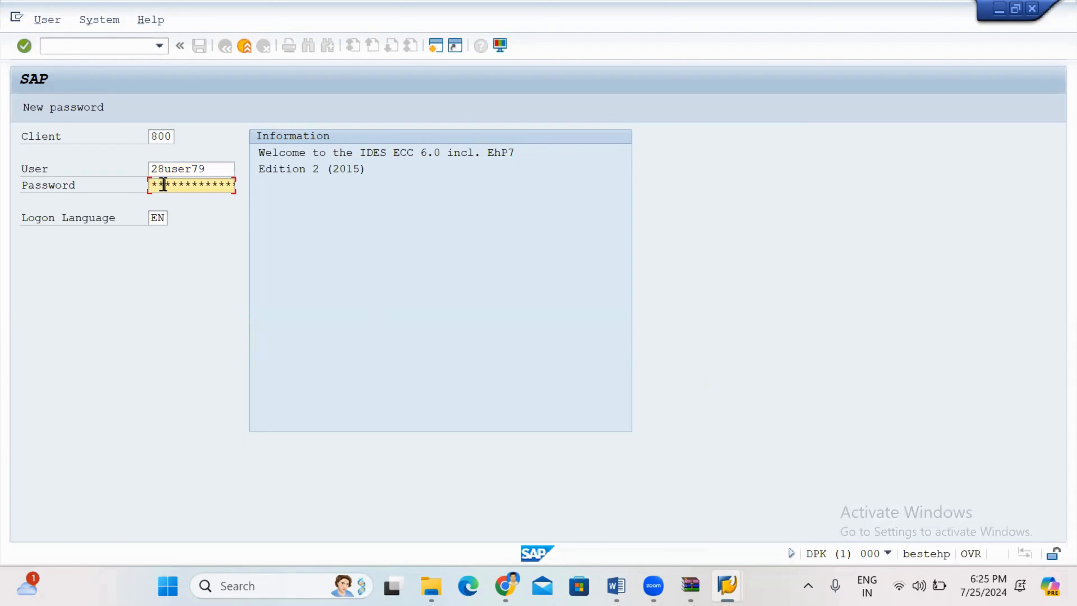
text(**)
key(Return)
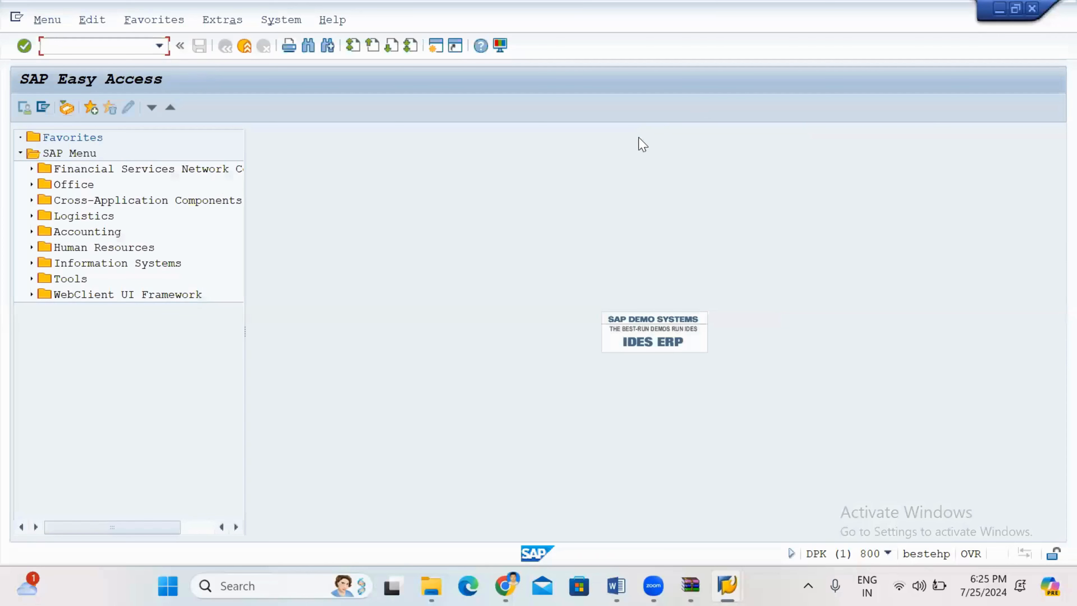